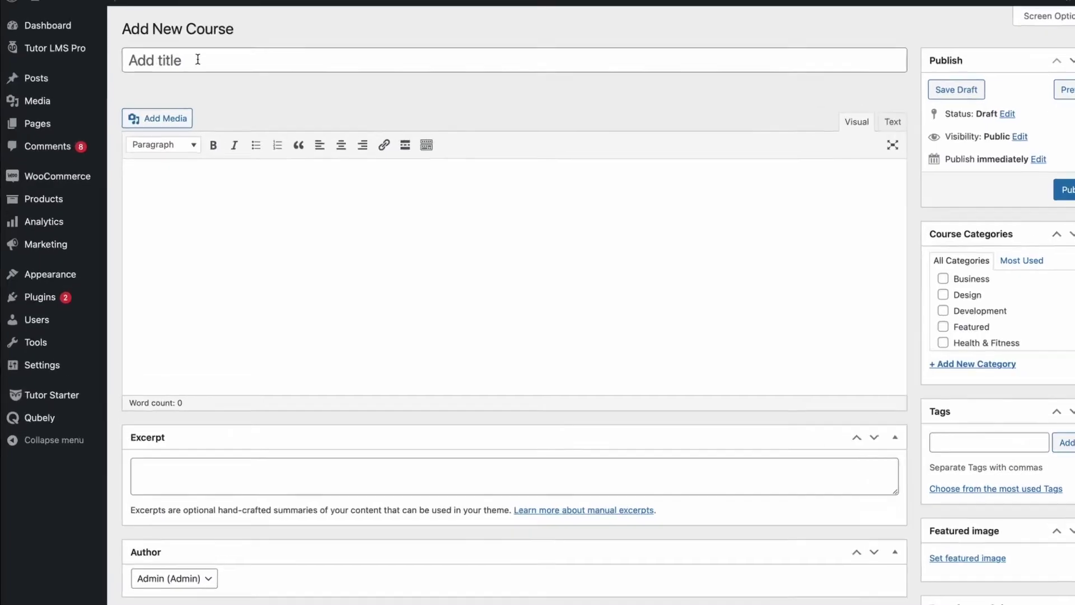
Title the new course 'Web Development 101' and let WordPress auto-save it as a draft.
click(191, 55)
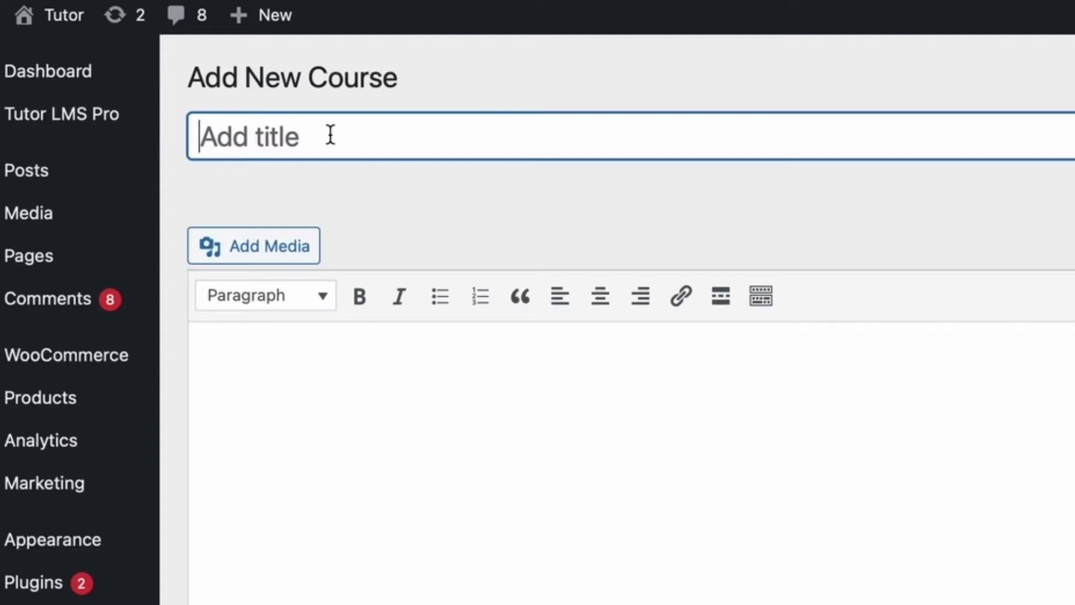
text(W)
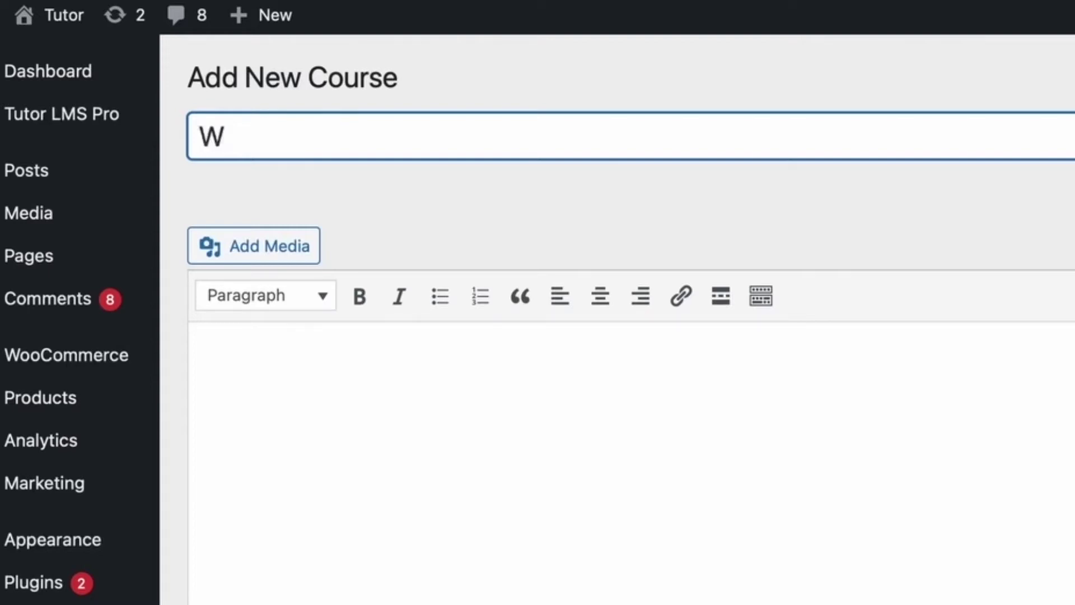
text(eb Dev)
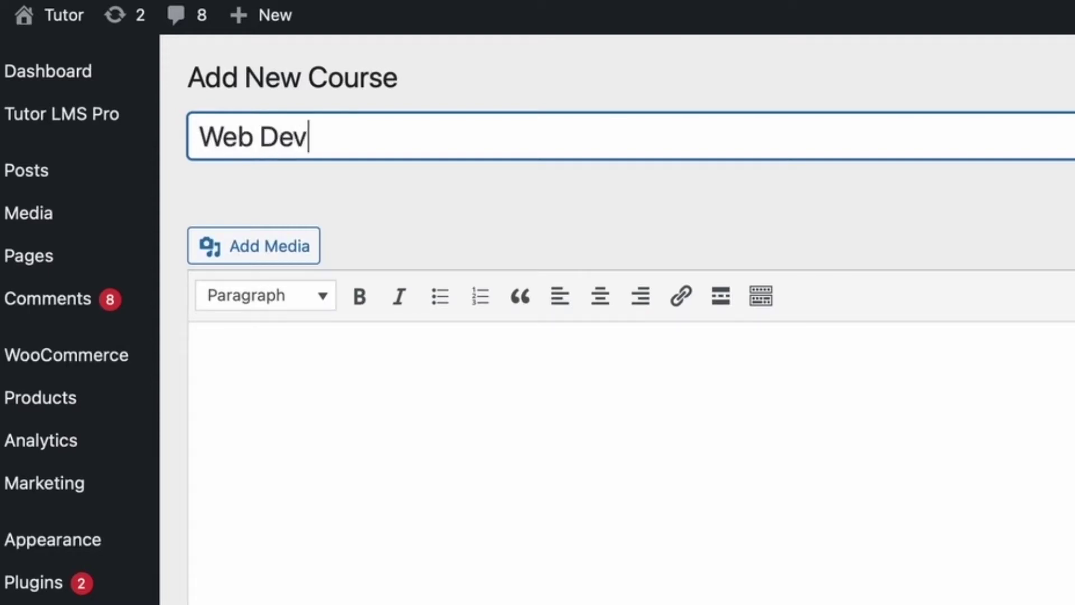
text(elopment 101)
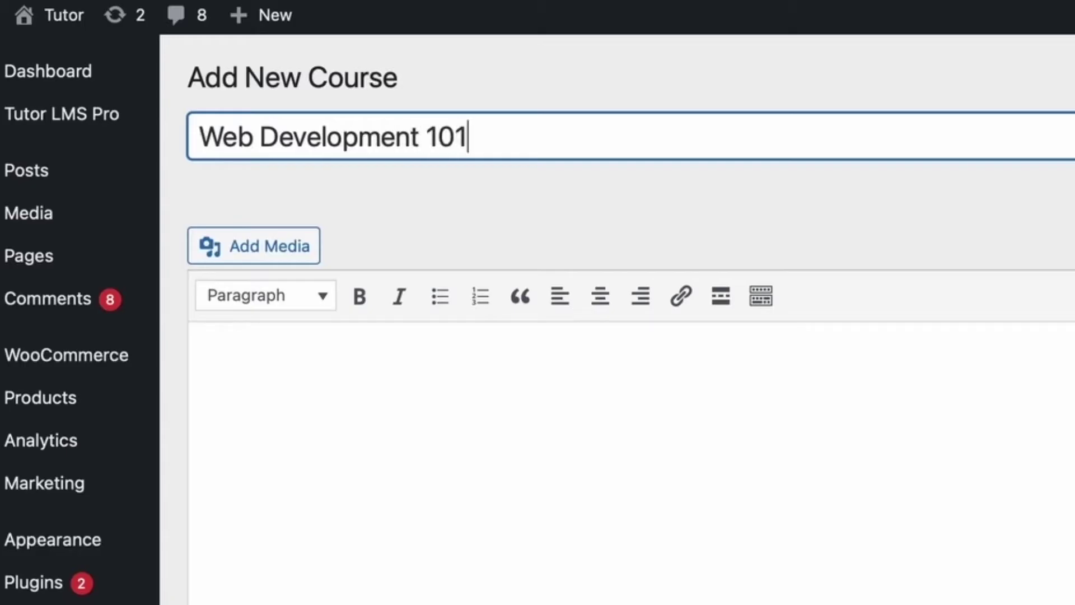
click(398, 201)
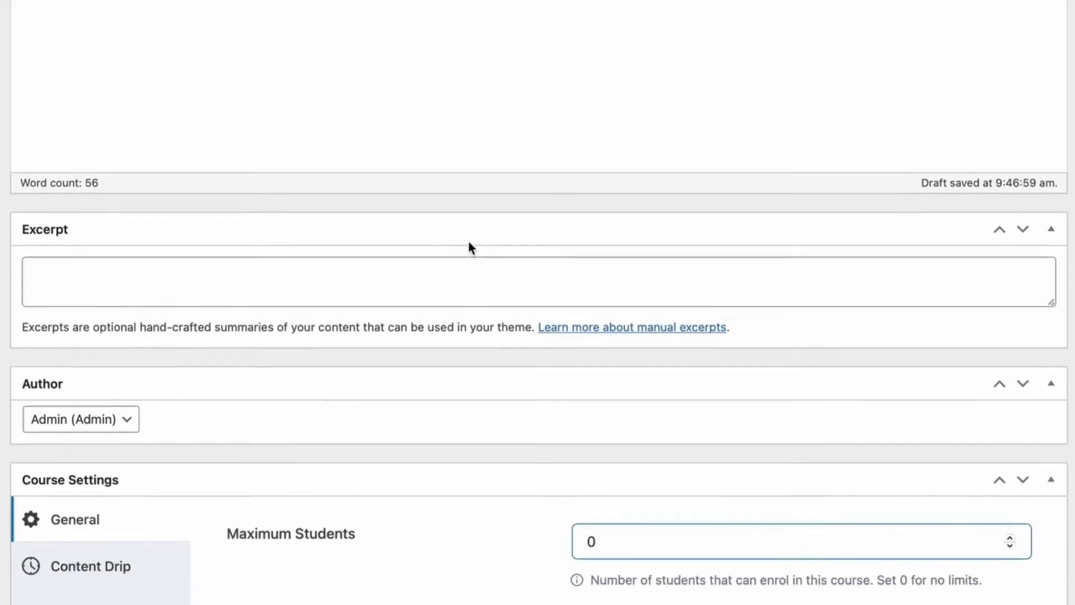
Change Maximum Students in the course's General settings from 0 to 25.
scroll(468, 247, down, 5)
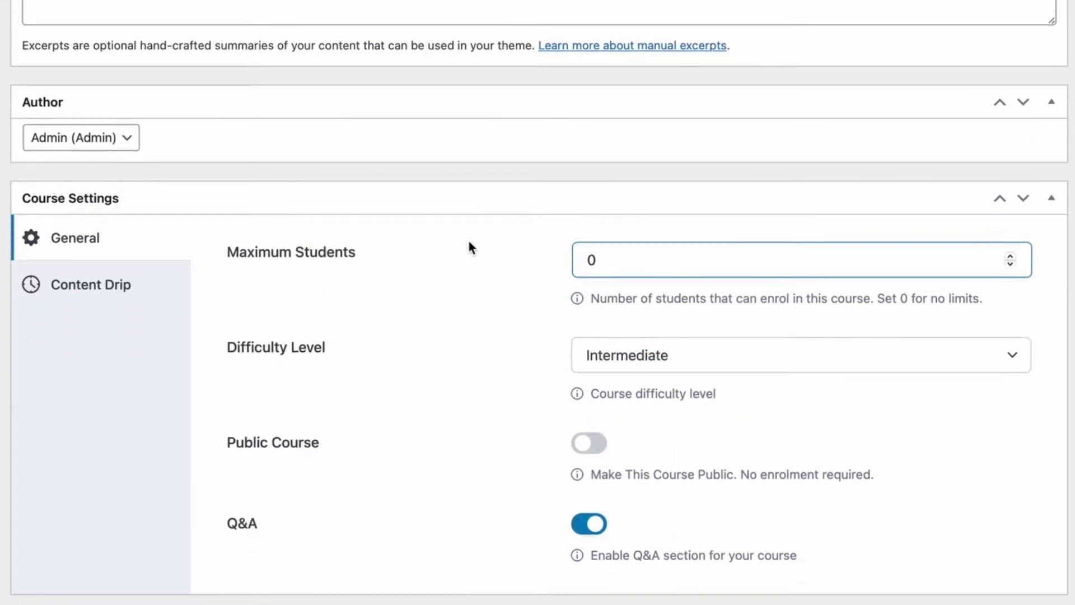
click(469, 243)
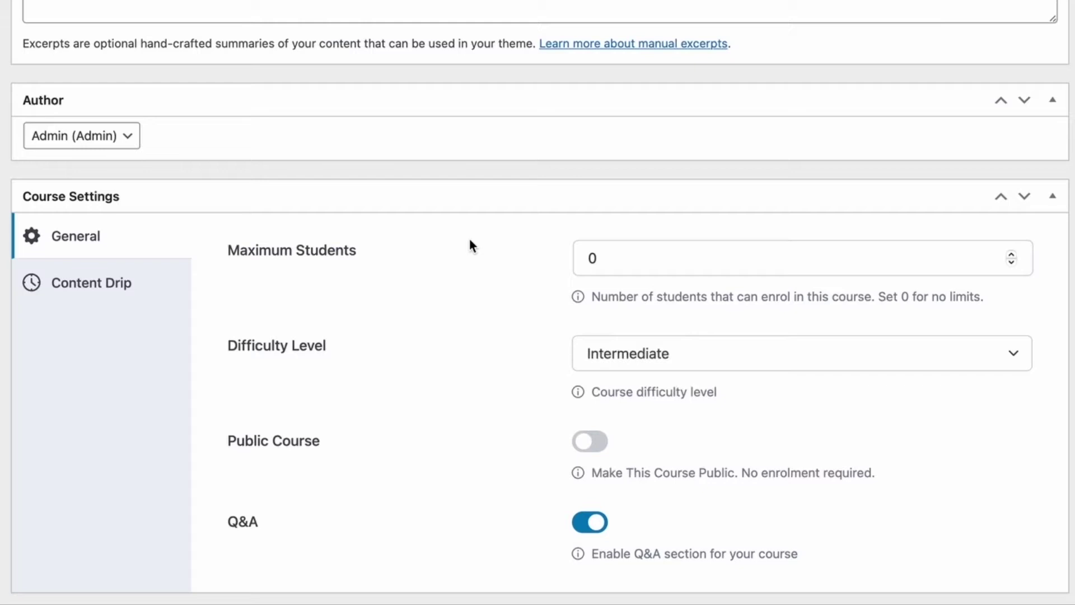
click(639, 263)
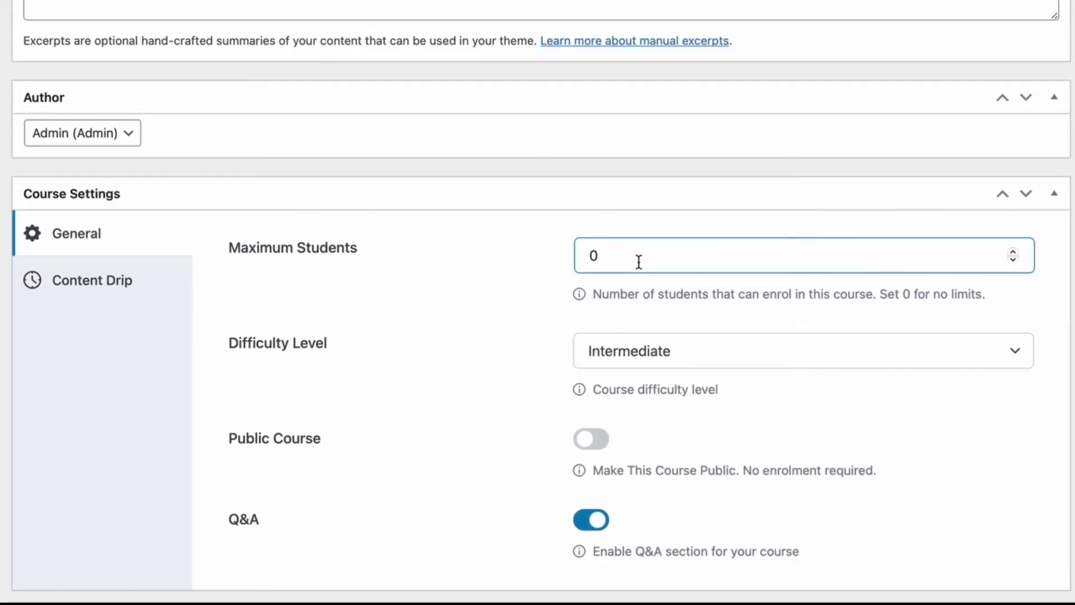
key(BackSpace)
text(2)
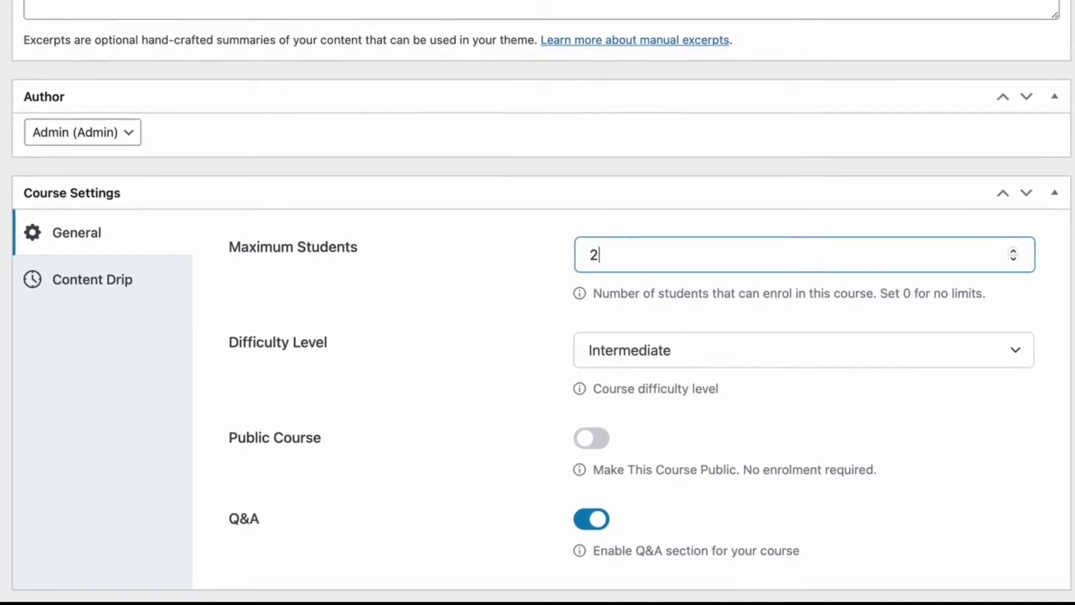
text(5)
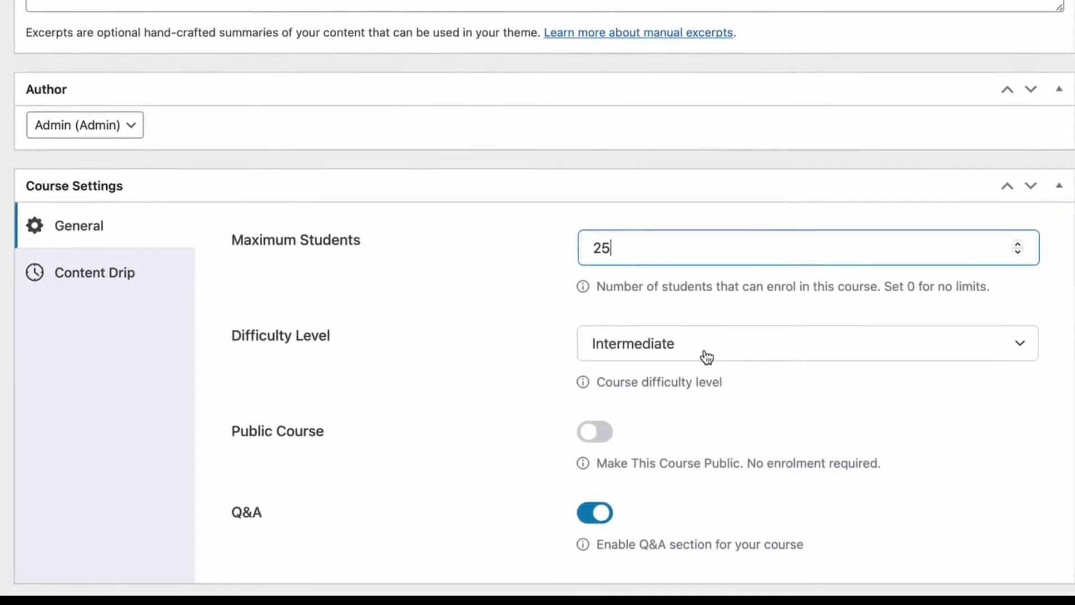
Change the course Difficulty Level from Intermediate to Beginner.
click(735, 343)
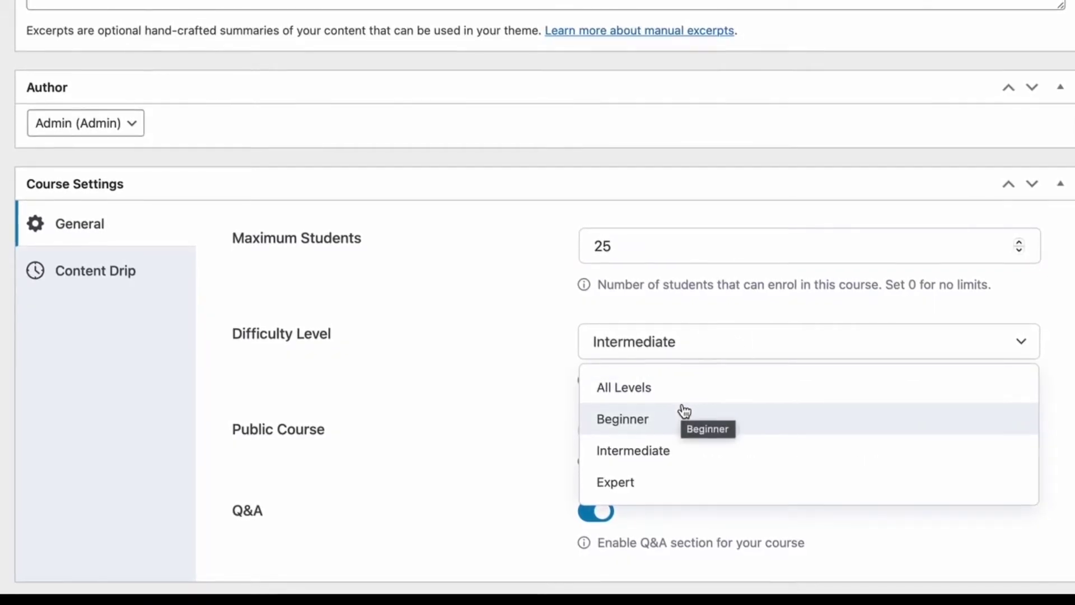
click(646, 431)
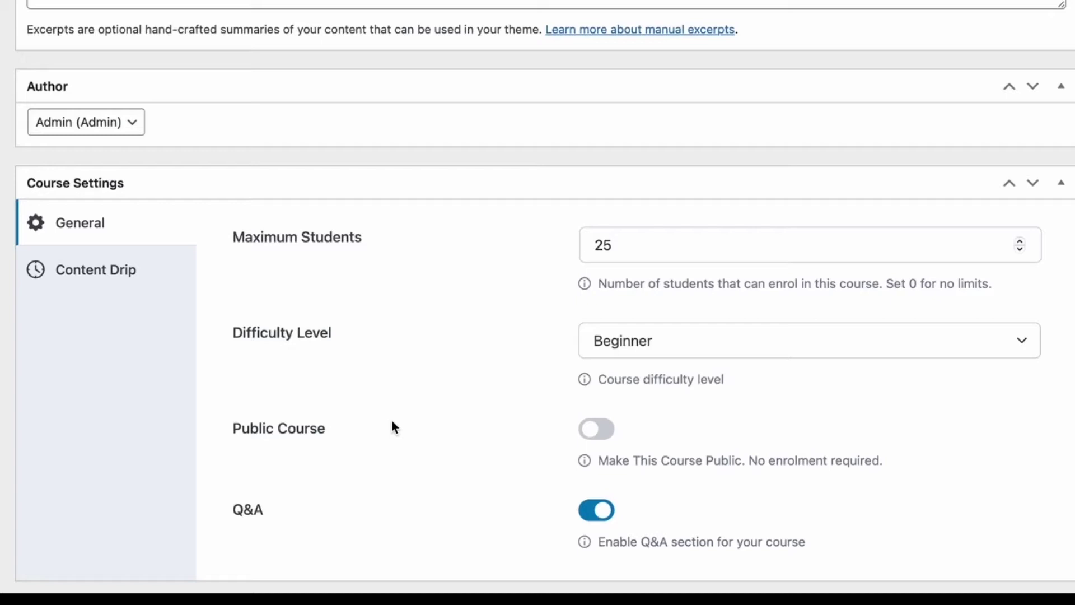
scroll(391, 427, down, 1)
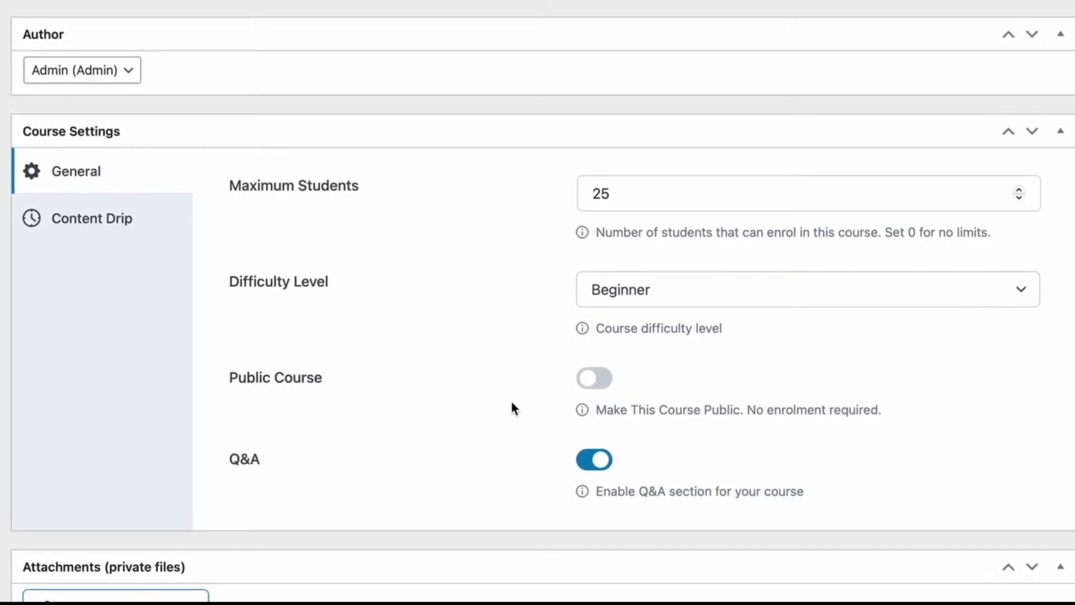
click(98, 222)
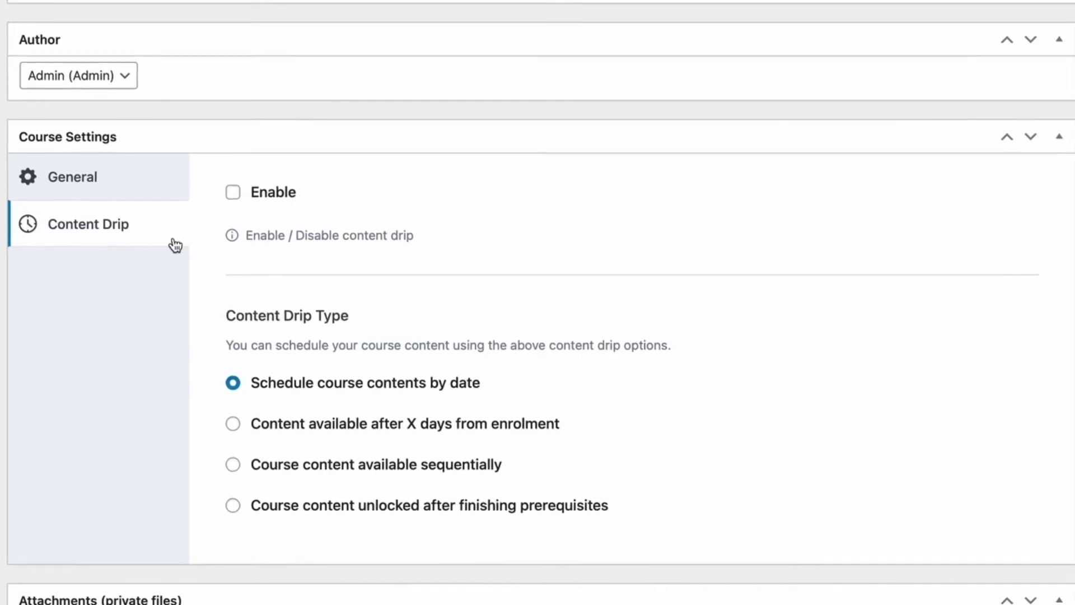
click(128, 199)
scroll(103, 230, down, 8)
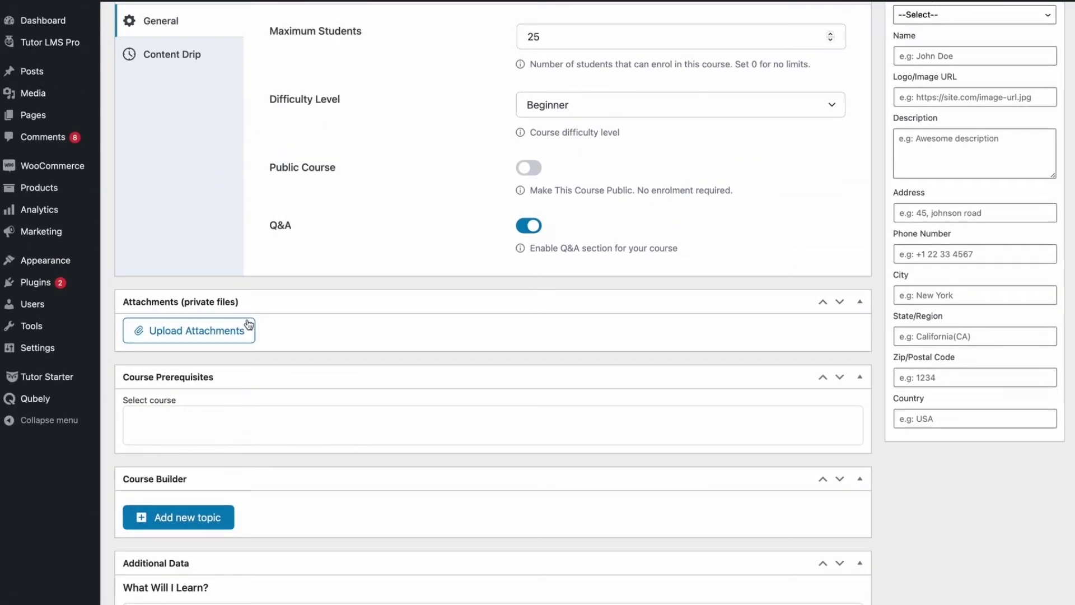
Upload Web-Dev-basics.pdf (1,014 KB) as a private course attachment.
click(210, 342)
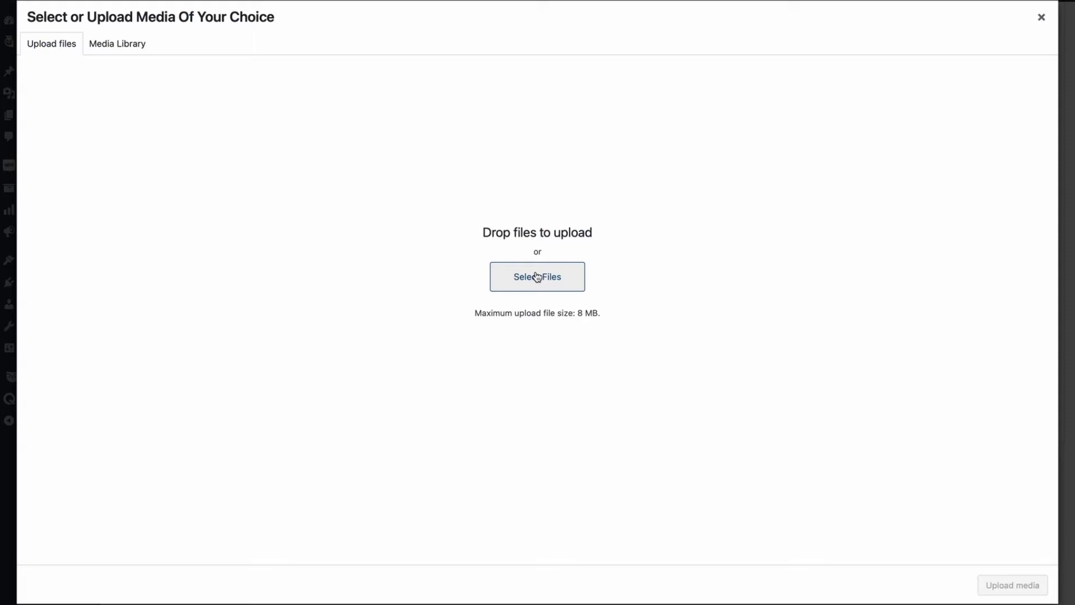
click(536, 277)
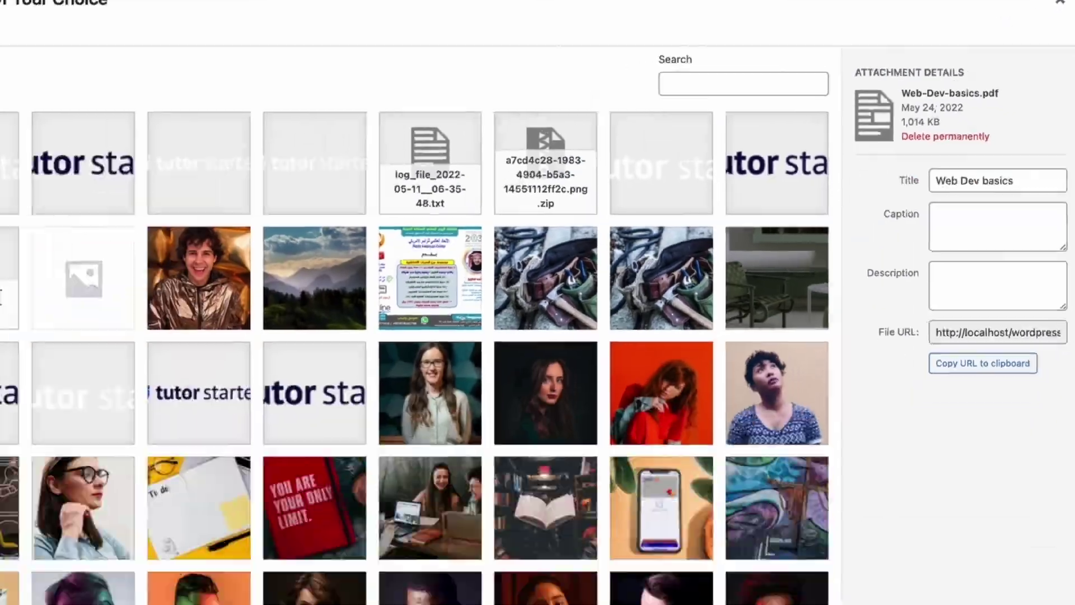
click(1015, 585)
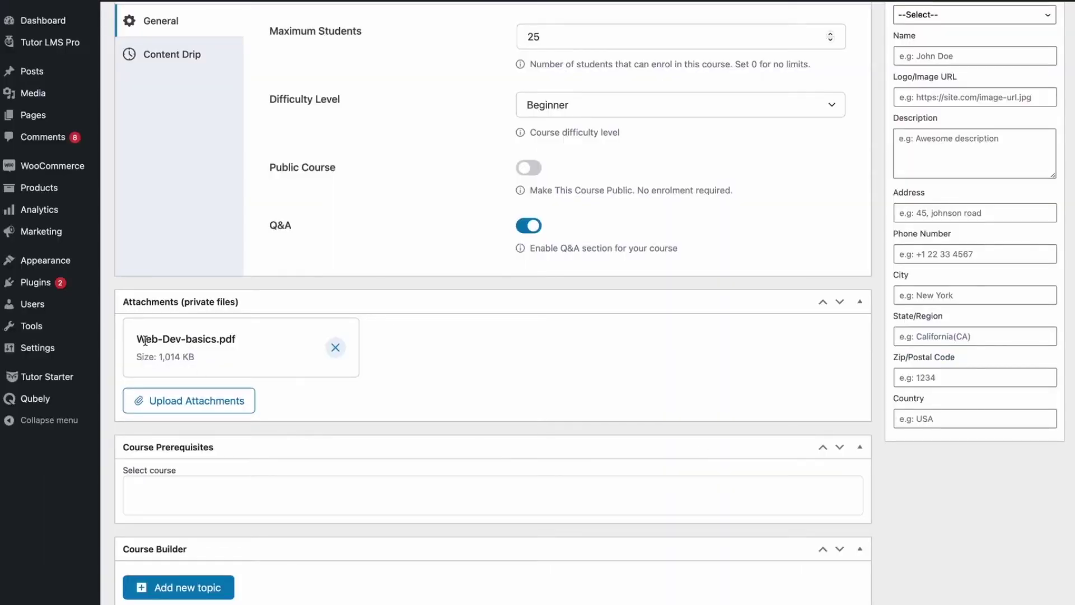
drag(144, 340, 247, 346)
click(417, 343)
scroll(420, 343, down, 3)
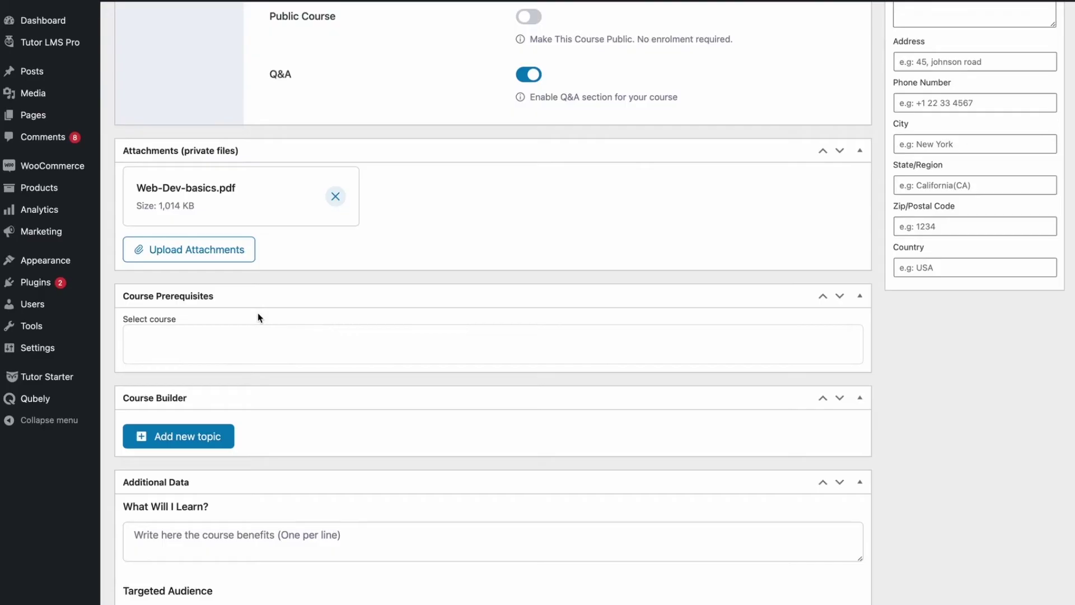
click(211, 332)
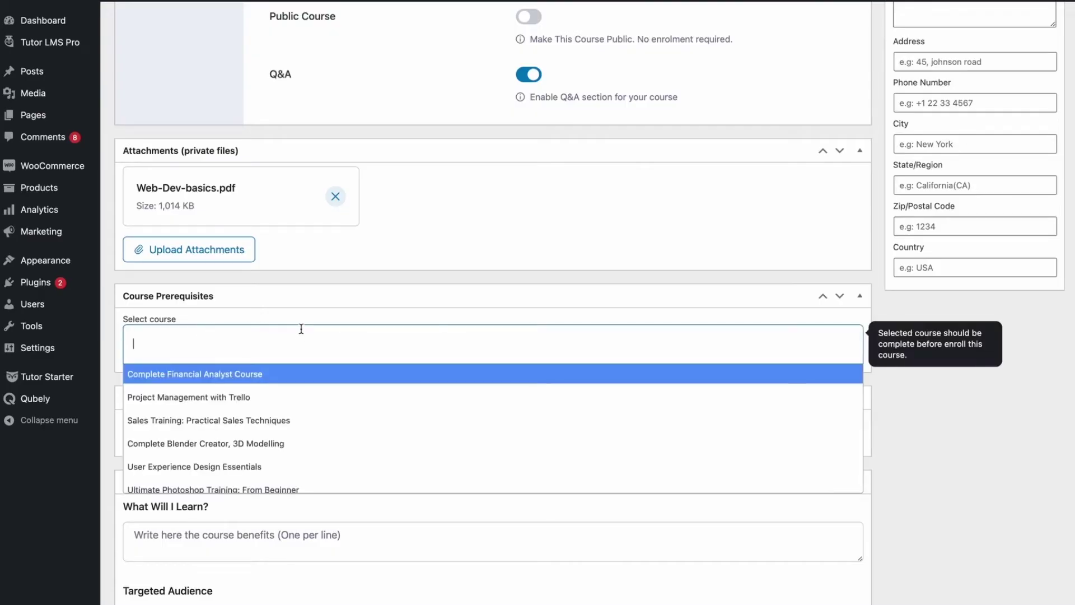
click(311, 291)
click(311, 293)
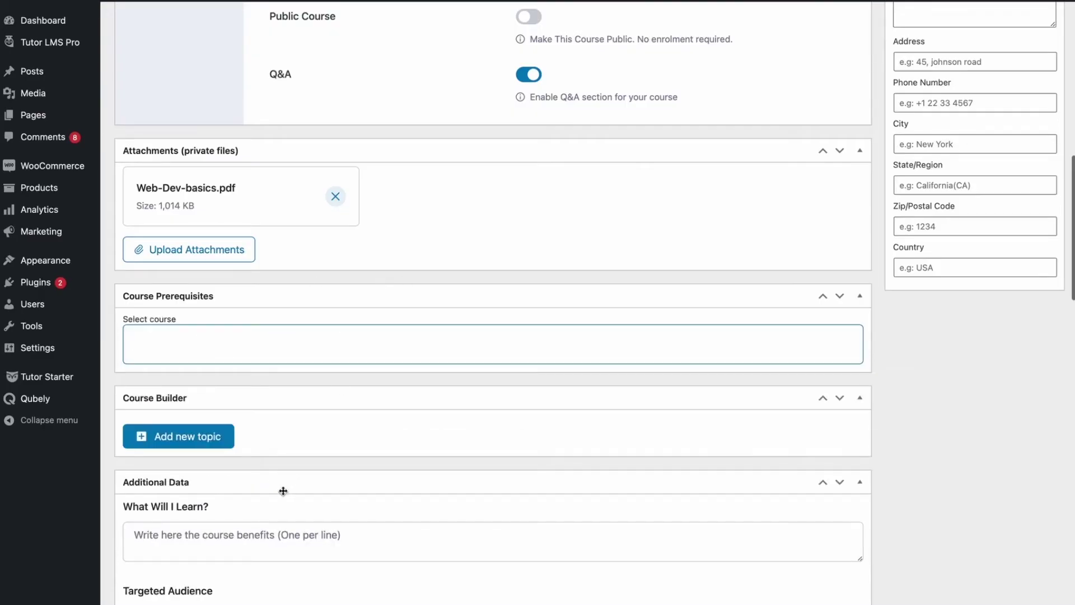
scroll(283, 490, down, 5)
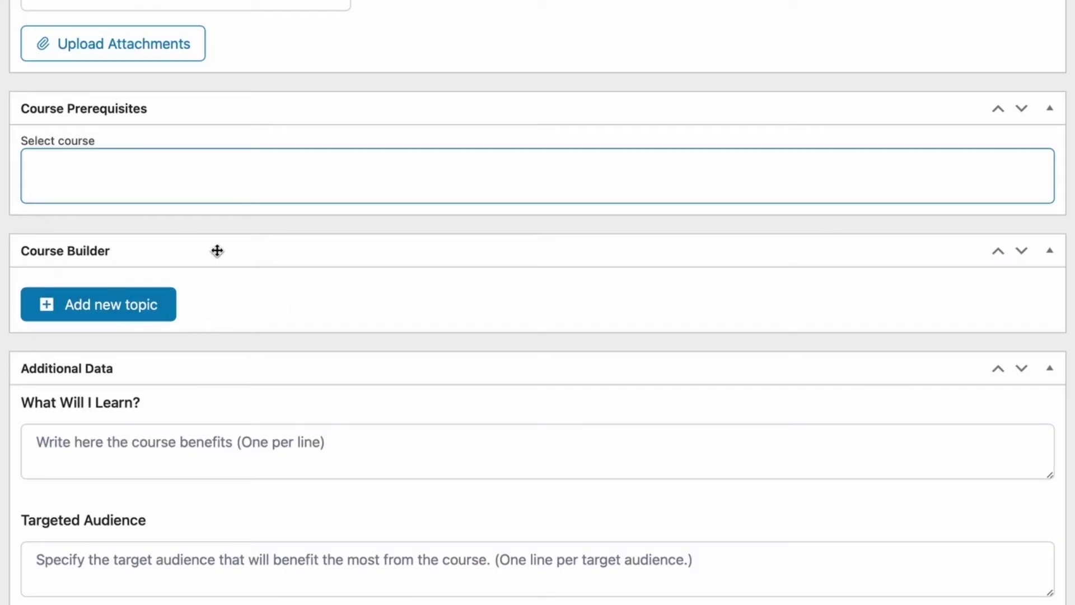
Add the topic 'Starting off with web development' to the Course Builder.
click(119, 305)
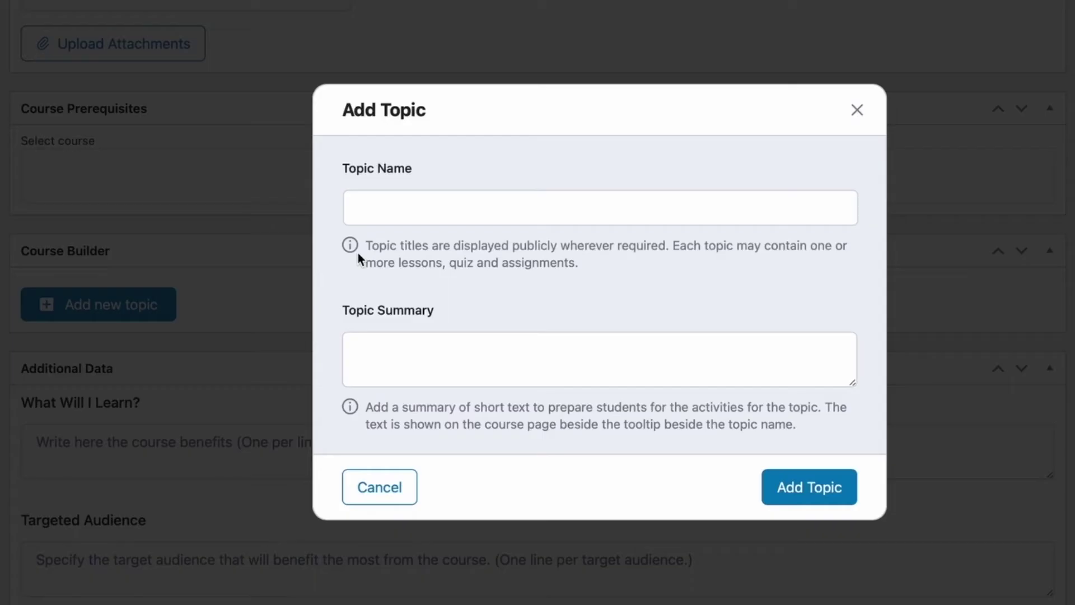
click(378, 205)
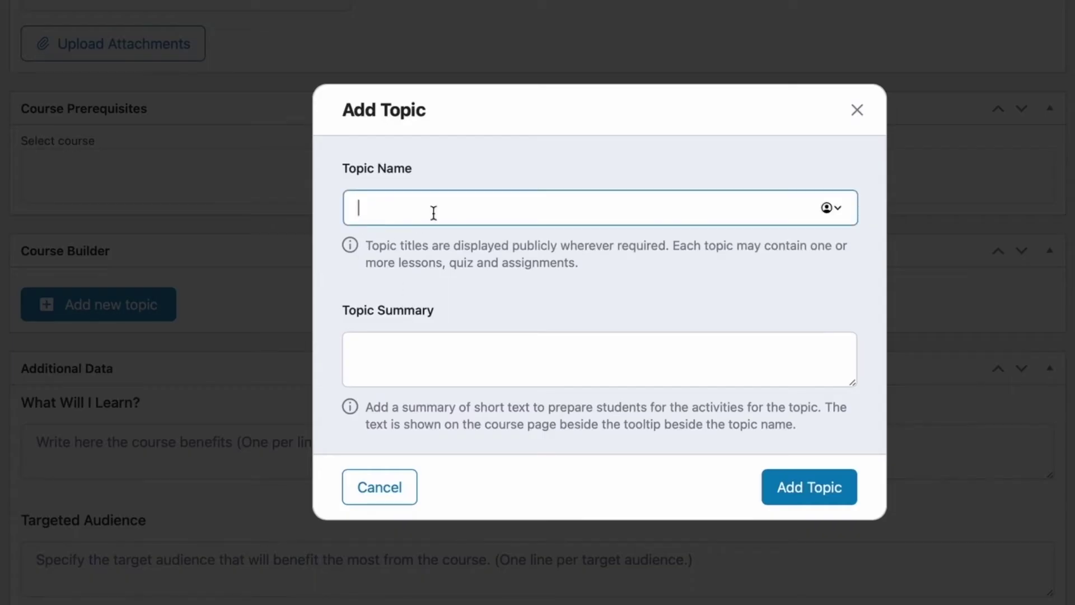
scroll(434, 223, up, 2)
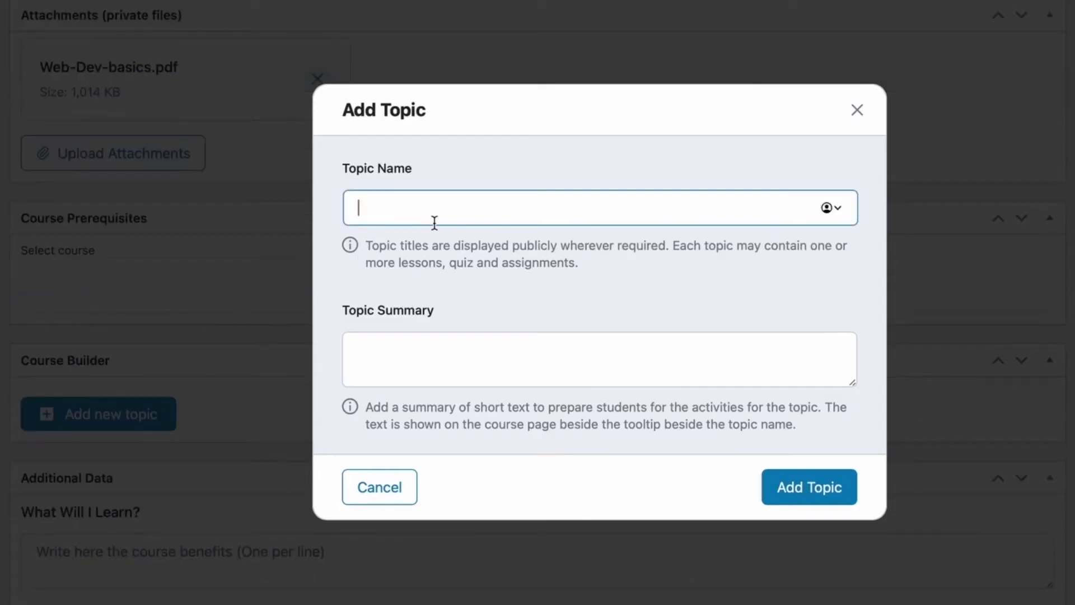
text(Starting off with web development)
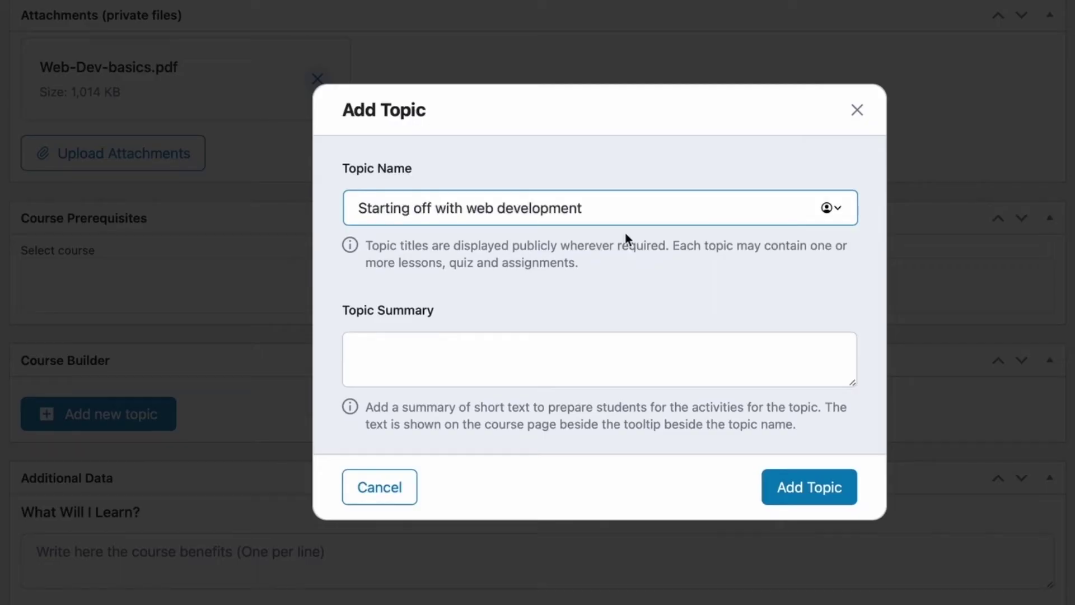
click(594, 360)
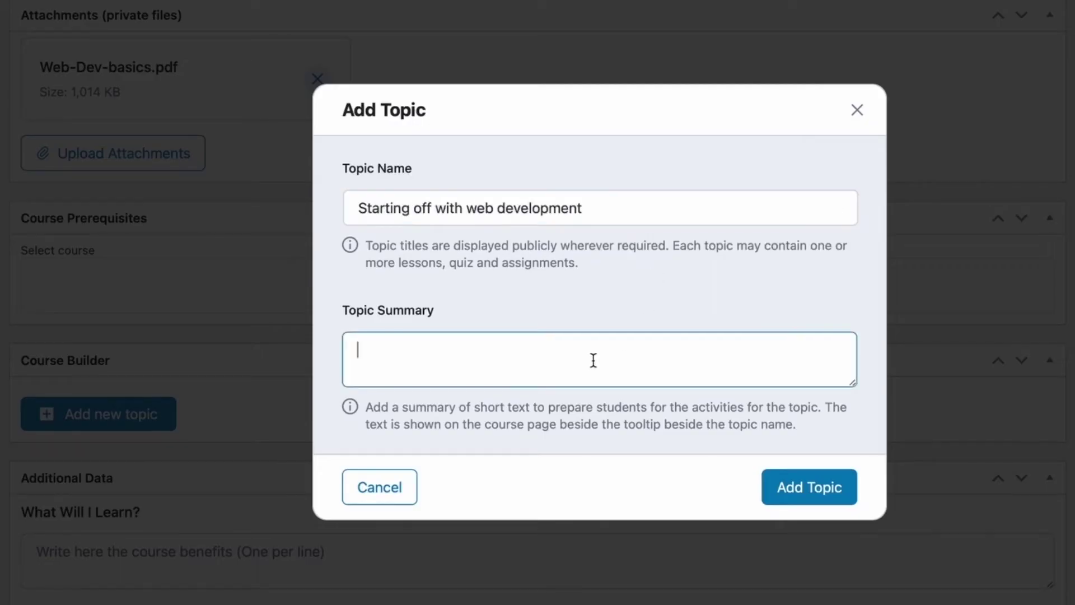
click(808, 496)
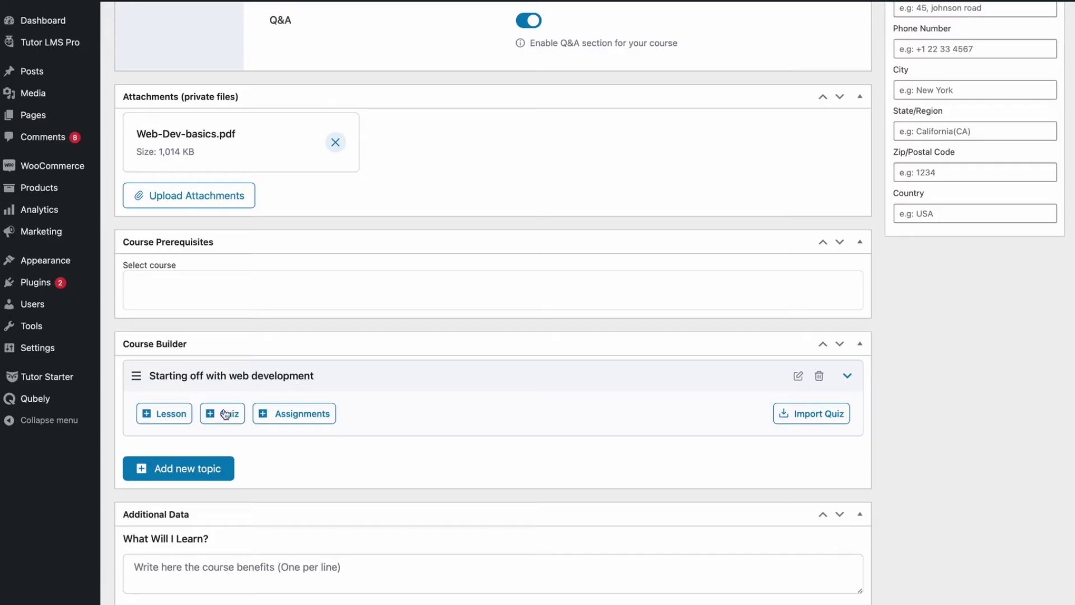
Add a lesson under the new topic named 'Object-oriented programming (OOP)'.
click(168, 413)
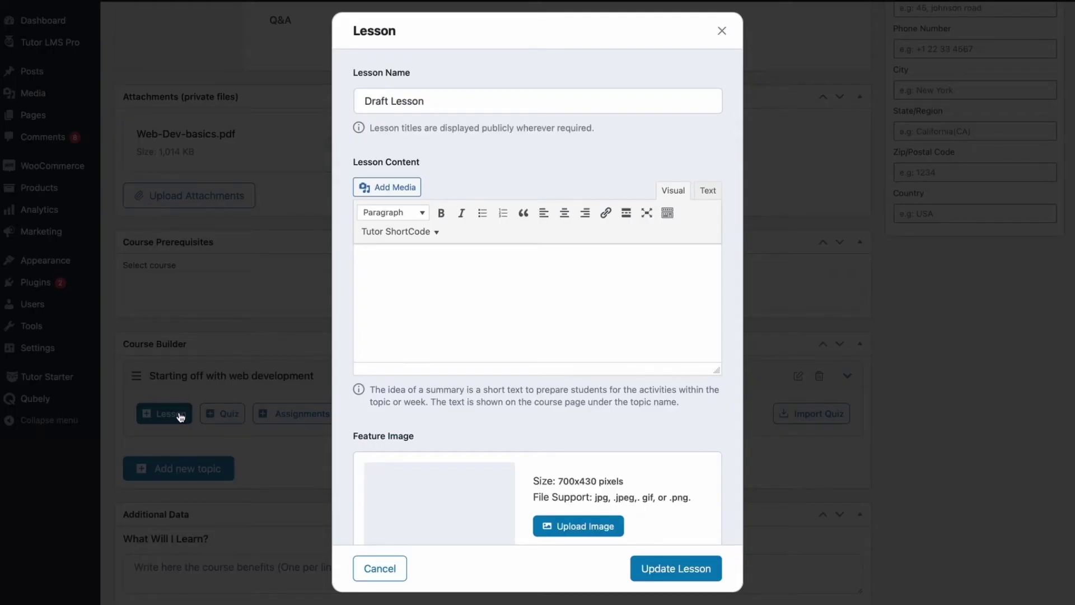
double_click(430, 105)
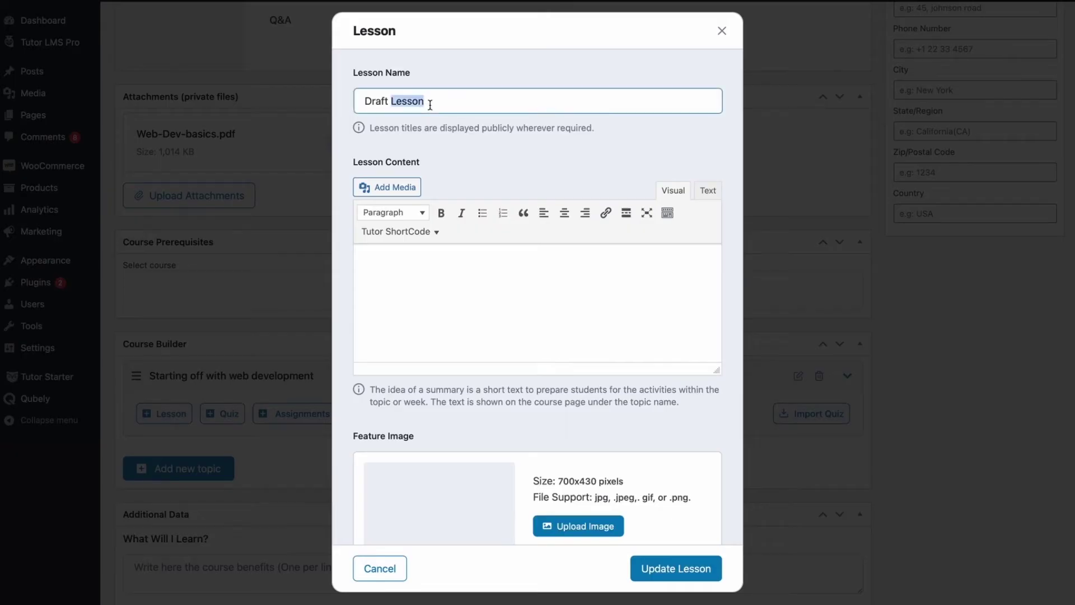
key(ctrl+a)
text(Object-oriented programming (OOP))
click(511, 103)
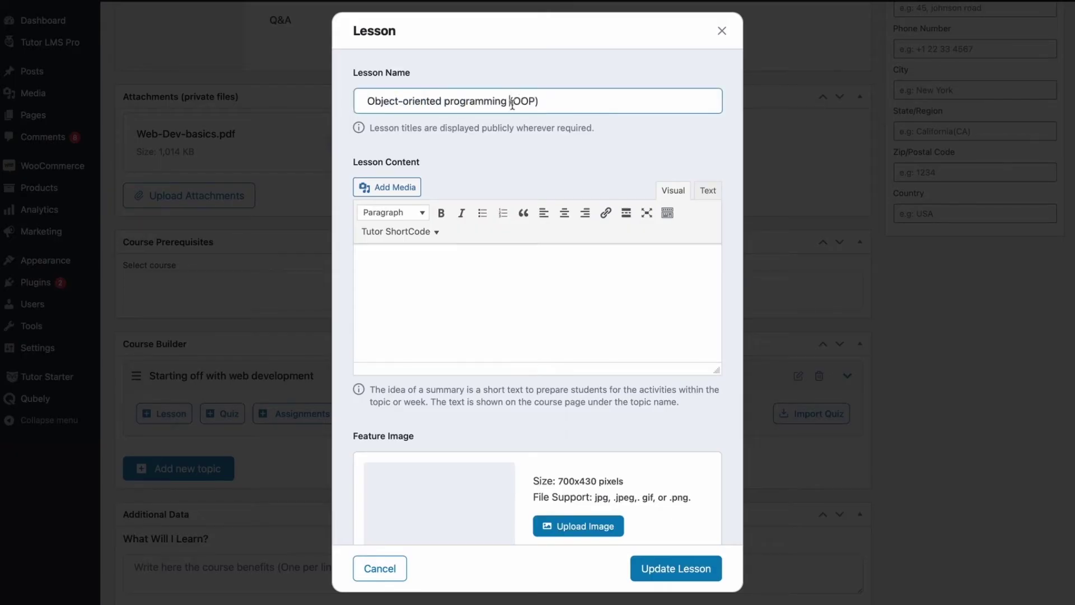
Paste the paragraph defining object-oriented programming into the Lesson Content editor.
click(389, 279)
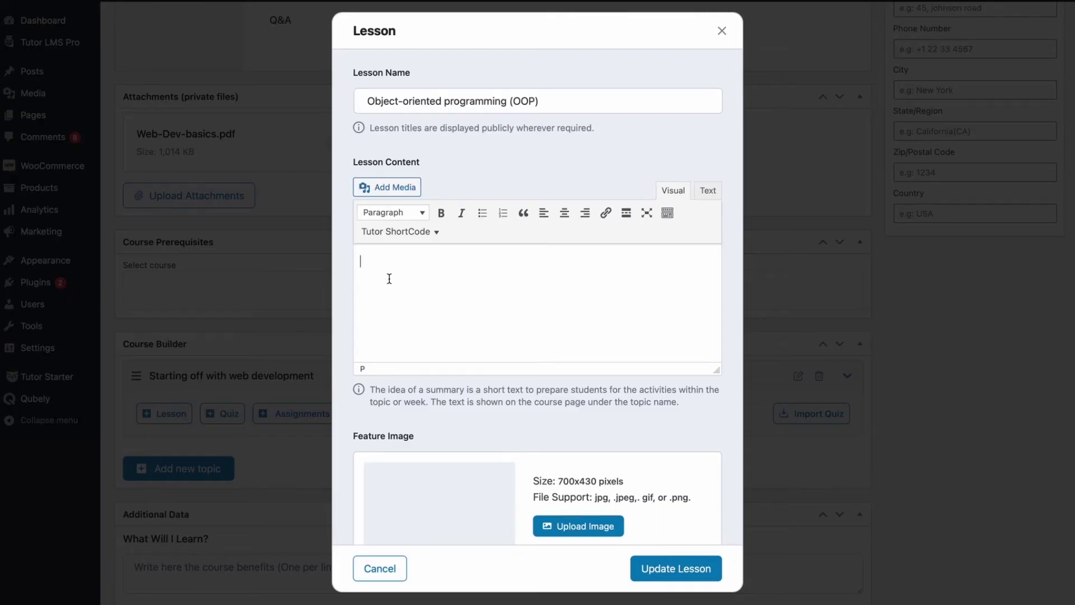
text(Object-oriented programming (OOP) is a programming paradigm based on the concept of "objects", which can contain data and code: data in the form of fields (often known as attributes or properties), and code, in the form of procedures (often known as methods).)
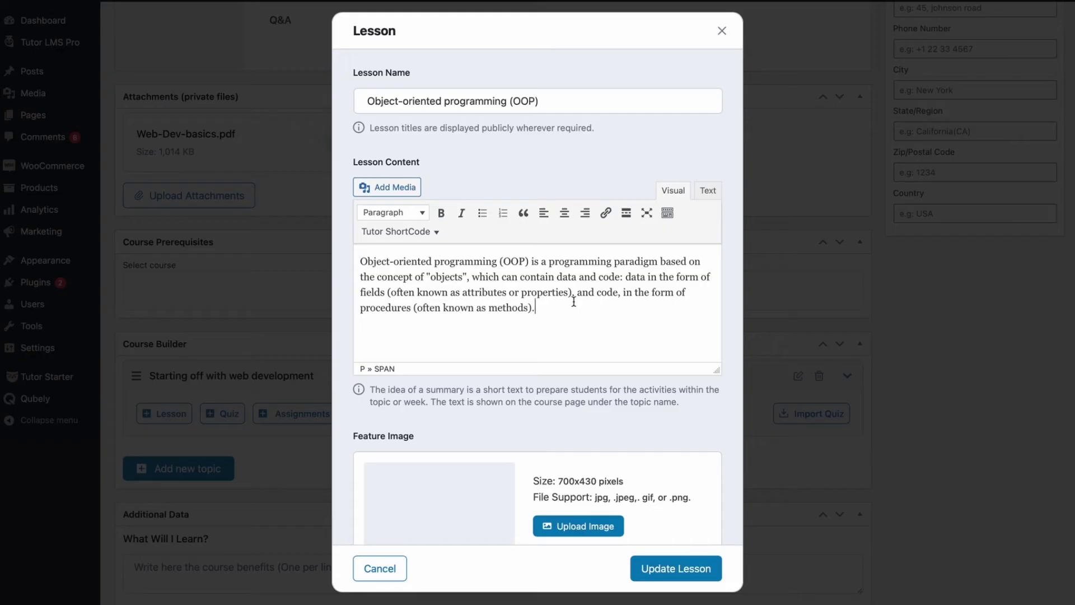
scroll(573, 301, down, 5)
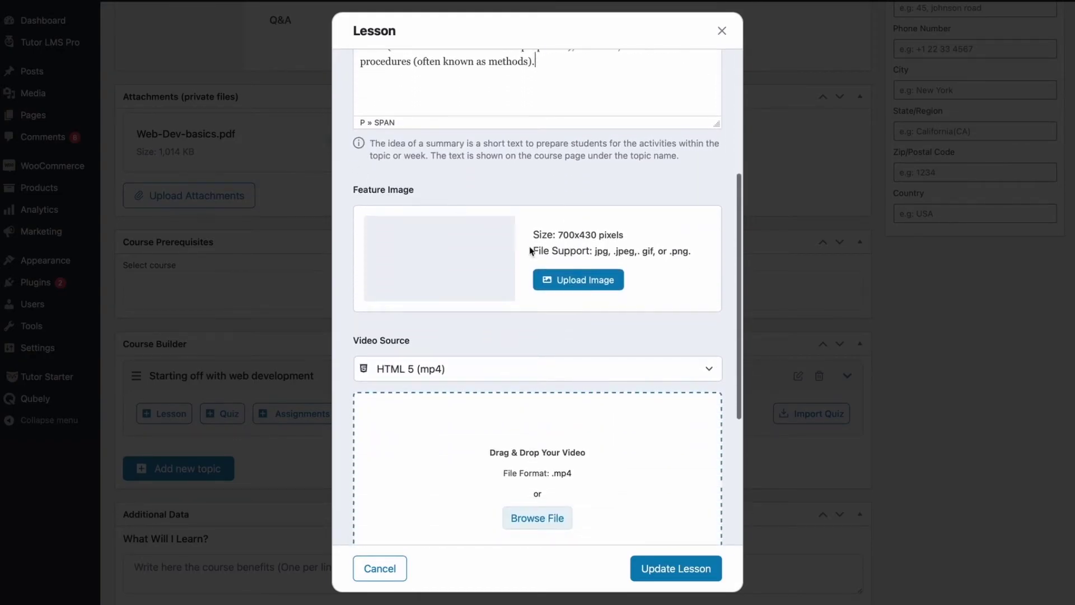
scroll(551, 302, down, 2)
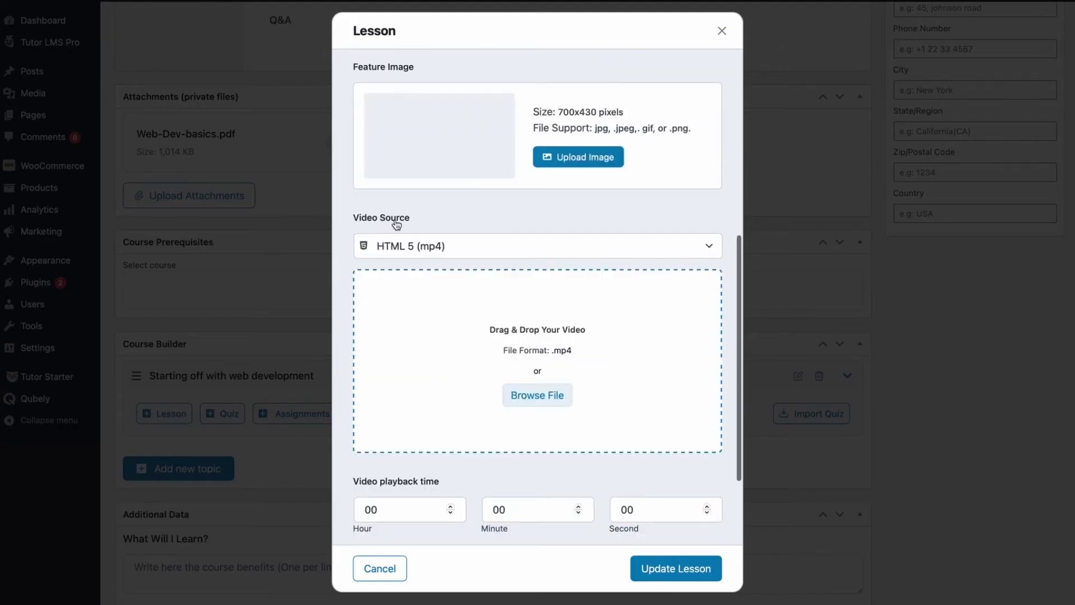
Set the OOP lesson's video source to Youtube with the pasted link and update the lesson.
click(473, 247)
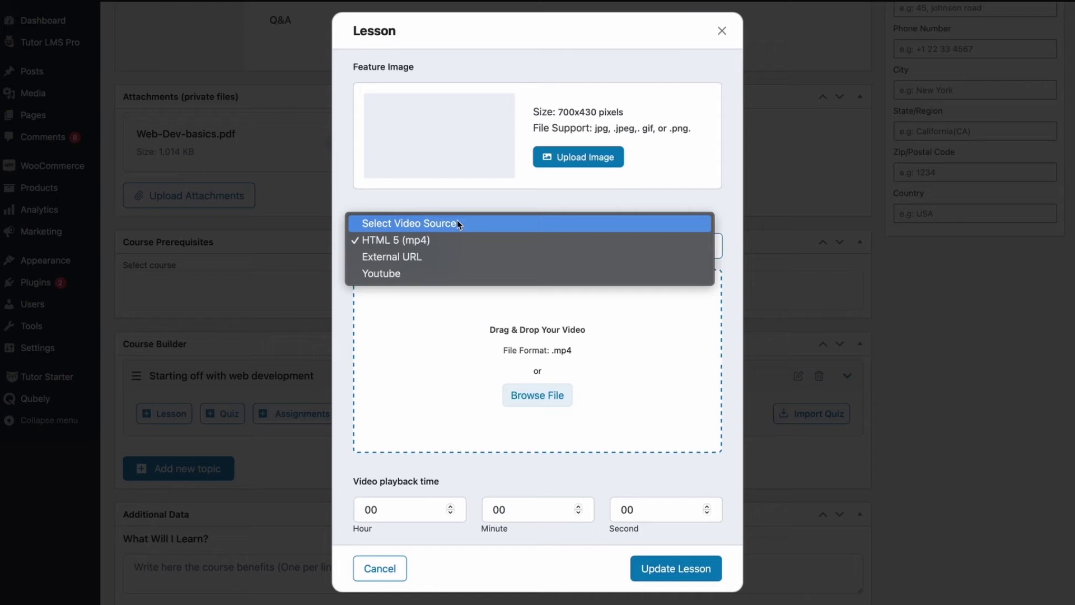
click(459, 255)
click(470, 253)
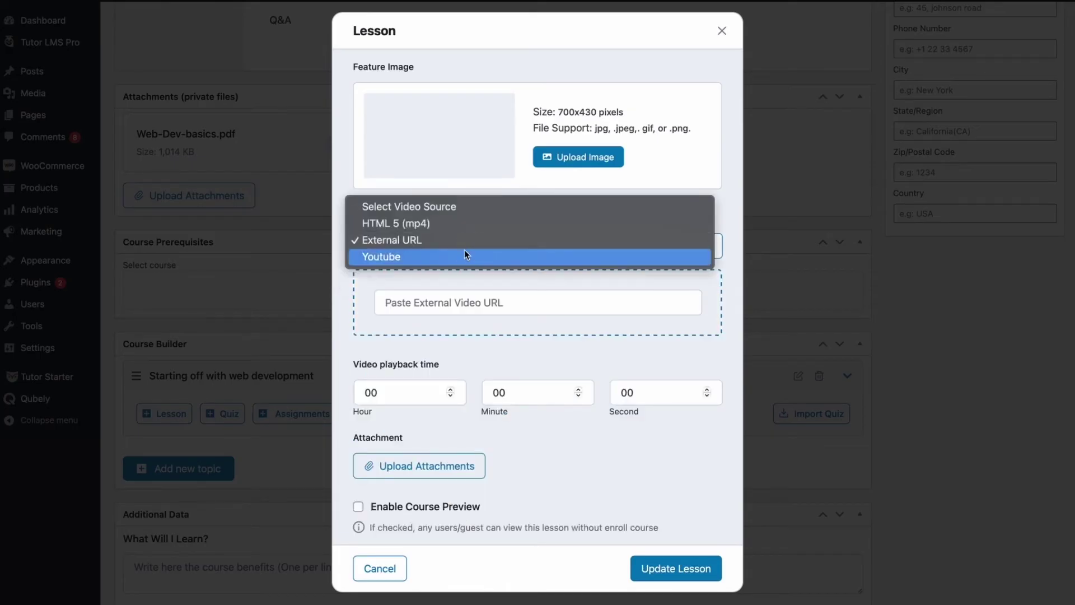
click(464, 255)
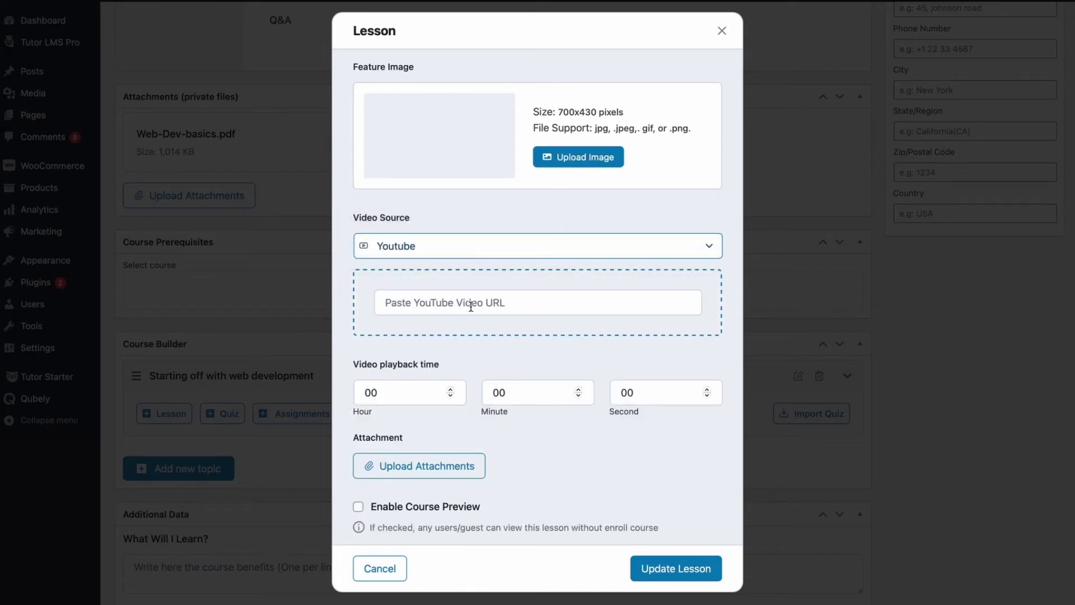
click(507, 303)
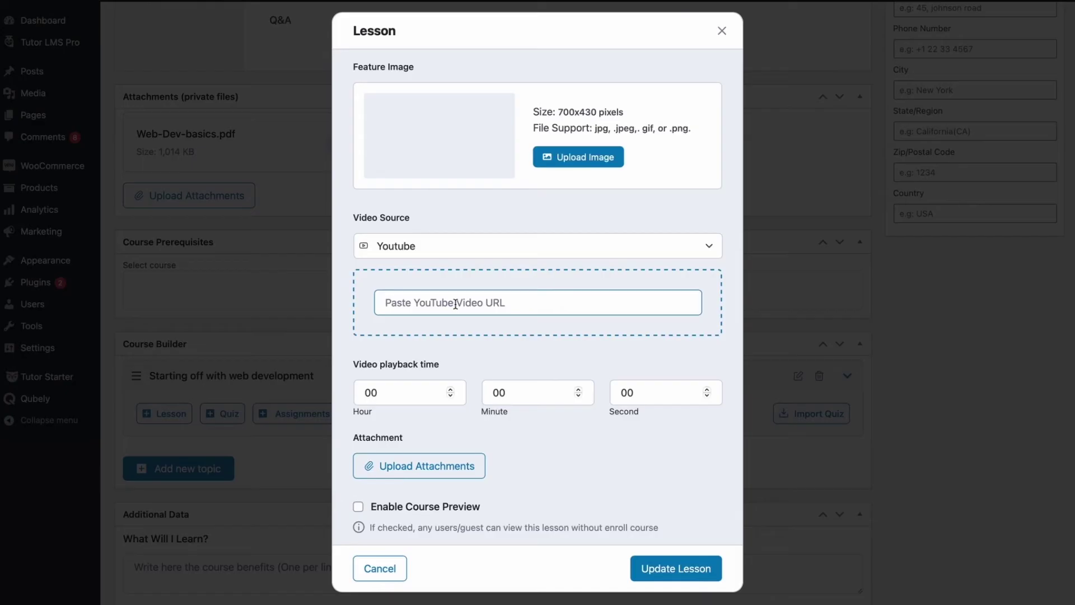
text(https://www.youtube.com/watch?v=Eu9cVINATwk)
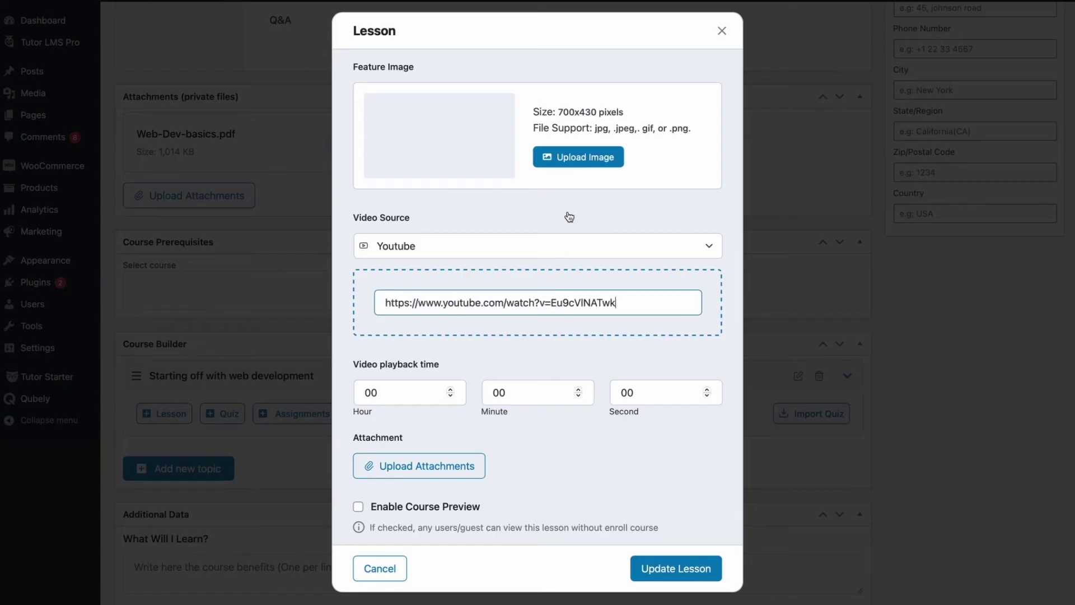
scroll(365, 430, down, 1)
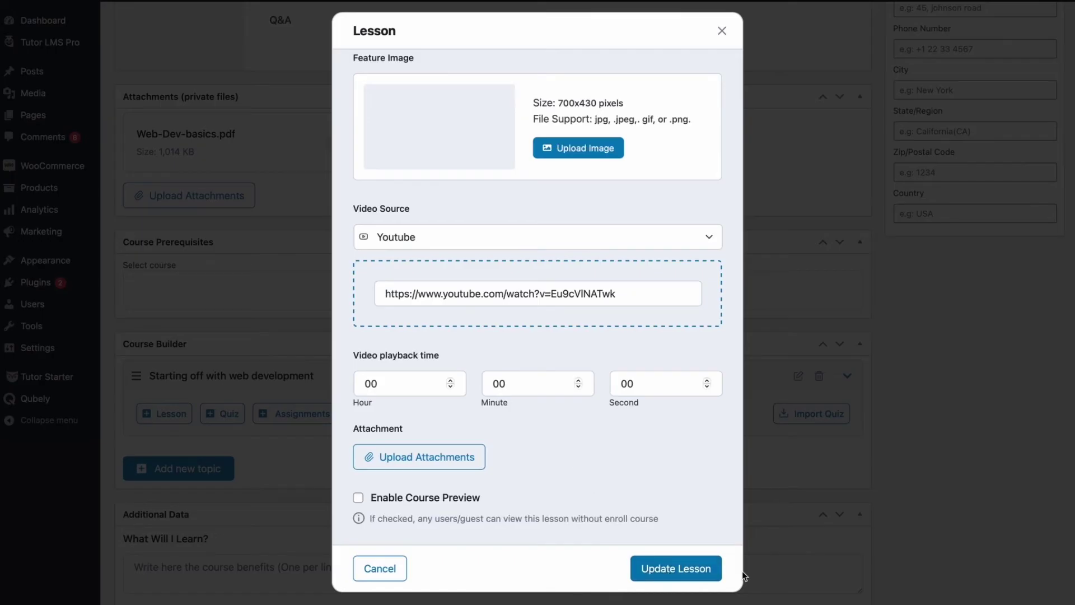
click(707, 569)
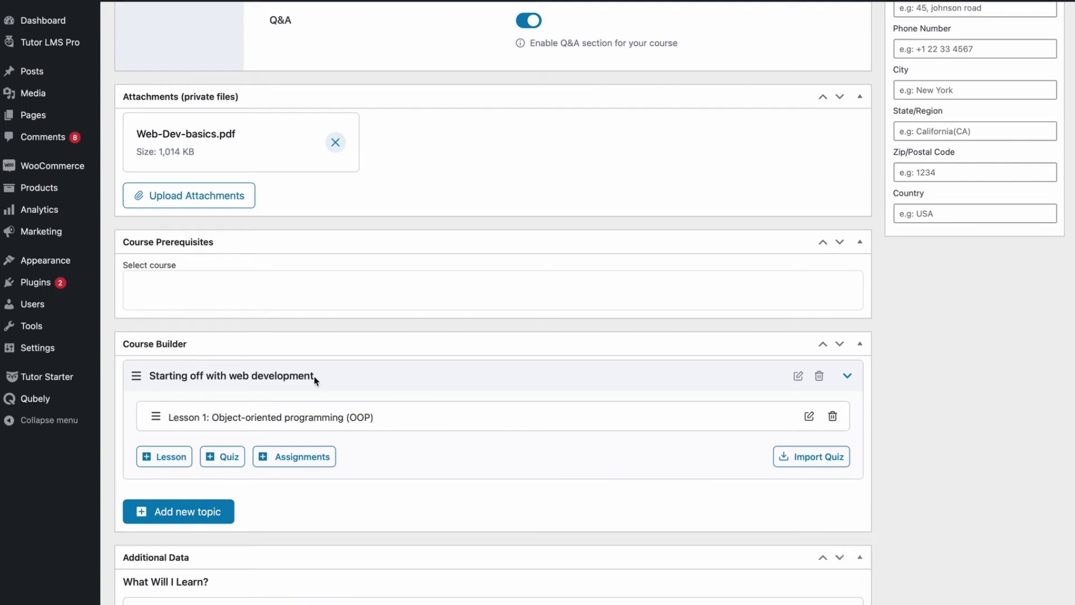
Paste the course benefits paragraph into What Will I Learn?
scroll(277, 448, down, 1)
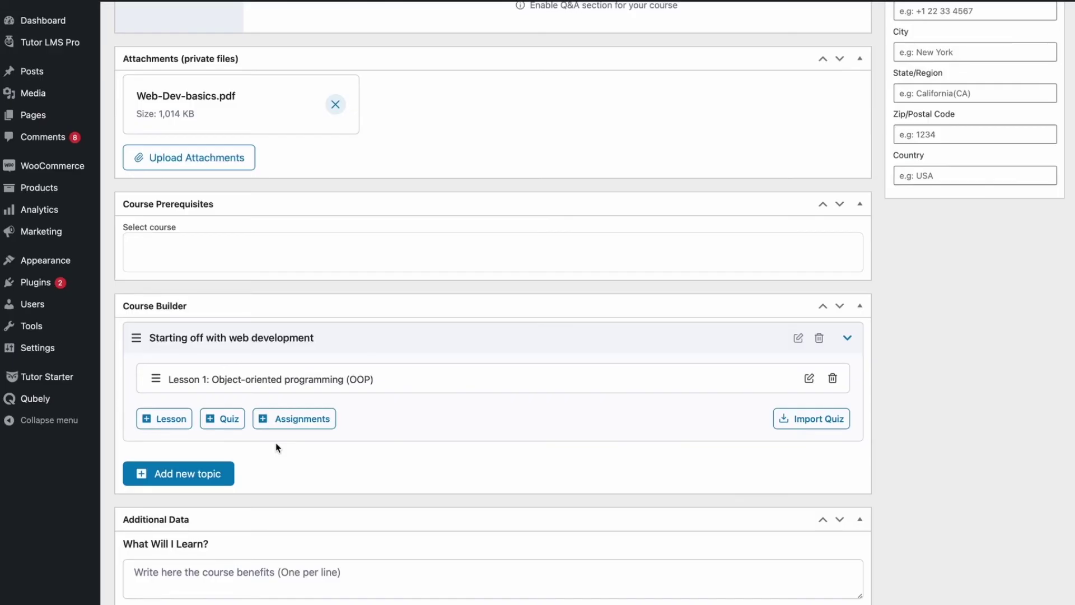
scroll(276, 447, down, 7)
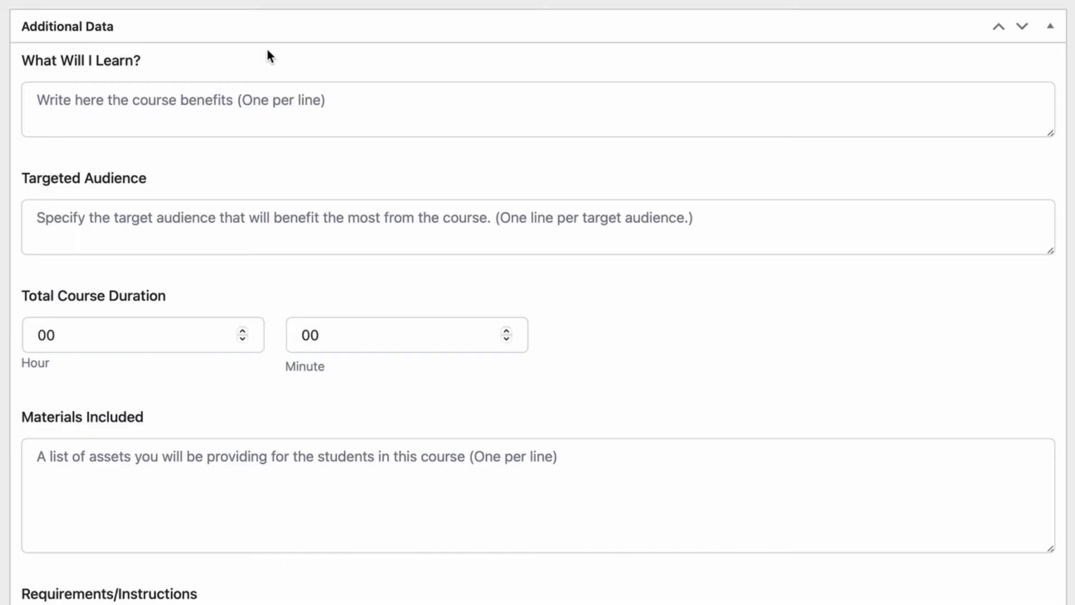
click(228, 106)
text(Various tools and resources will be provided for the best learning experience. And if you face any issues, you will get plenty of support through instant messaging and one-on-one sessions.)
scroll(249, 103, up, 1)
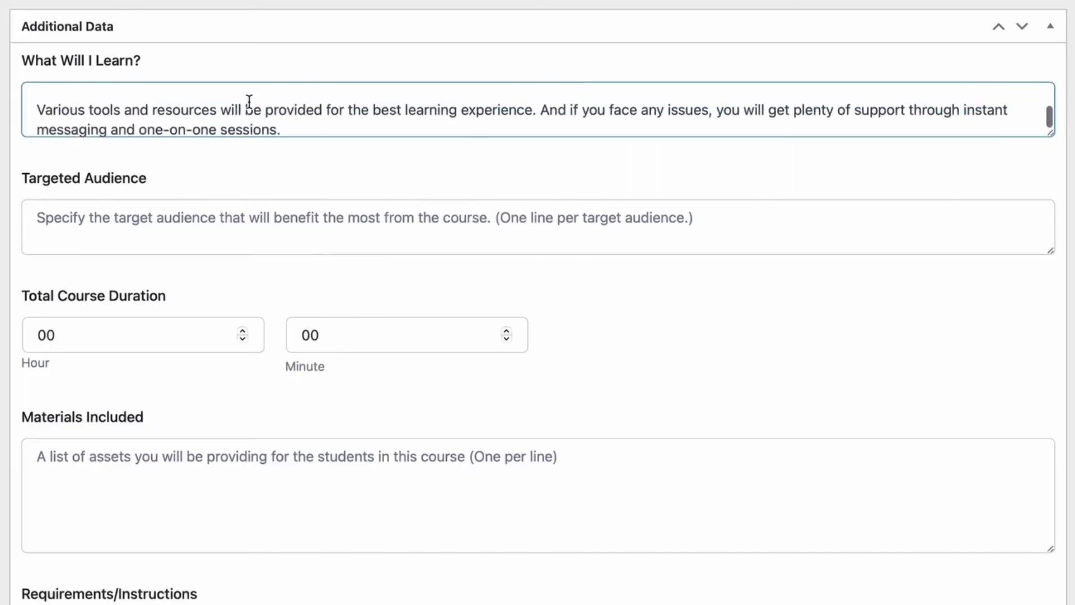
scroll(249, 101, up, 3)
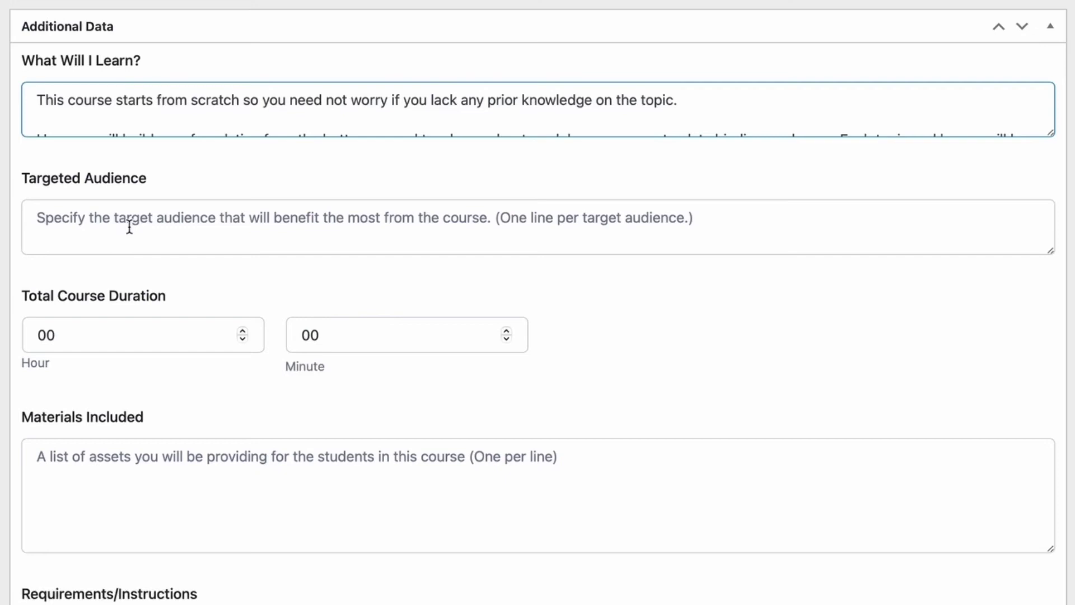
Paste two Targeted Audience lines and set Total Course Duration to 10 hours.
click(129, 227)
text(Suitable to beginners and intermediates Anyone passionate about development)
scroll(123, 280, down, 1)
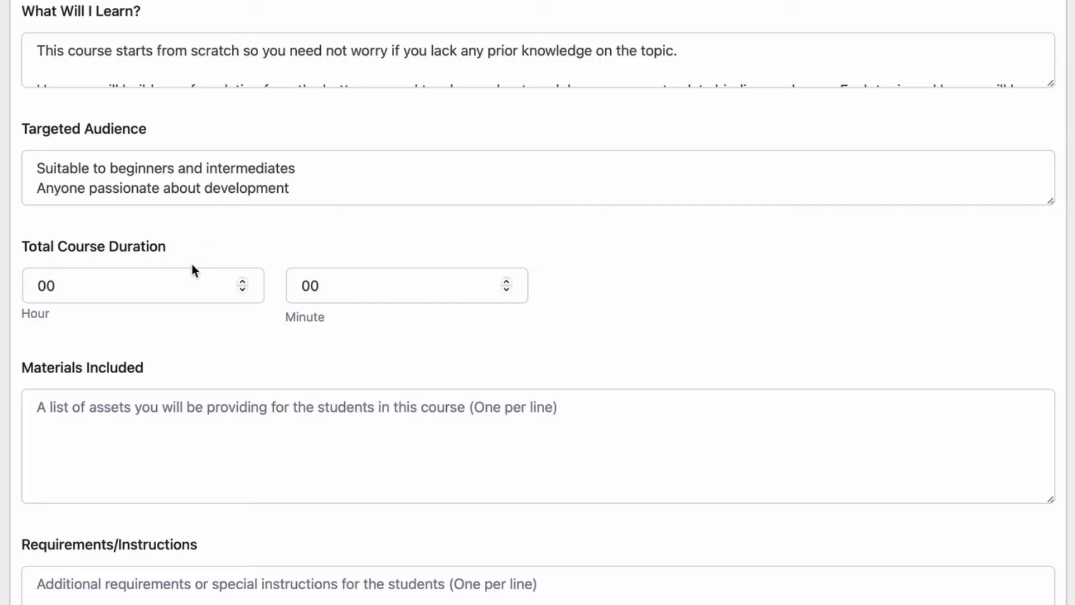
double_click(150, 291)
text(10)
scroll(63, 247, down, 2)
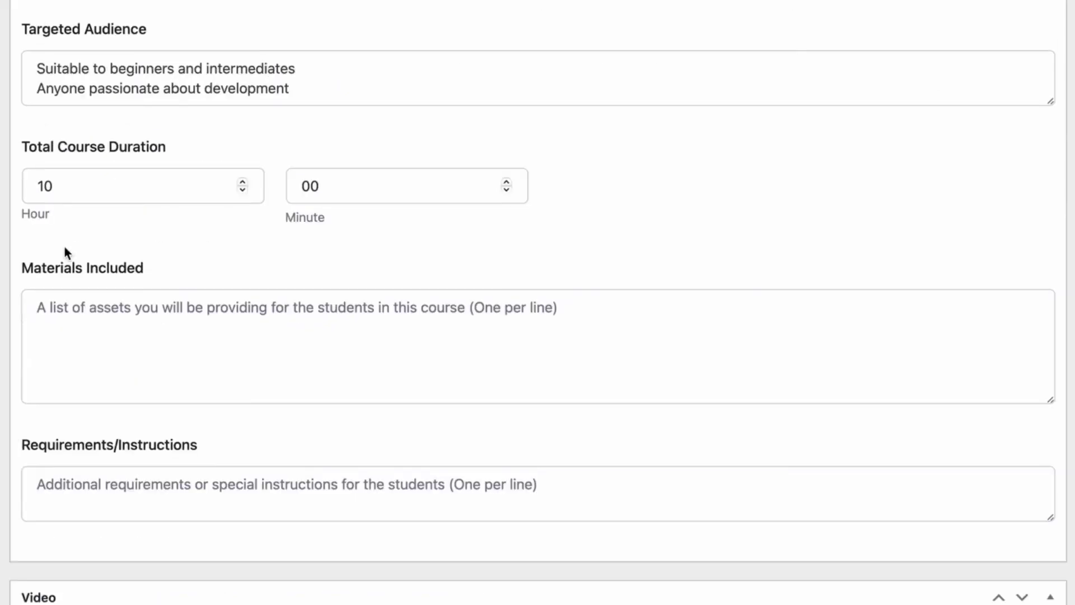
Fill Materials Included with live-demo hours, on-demand video, 100+ downloadable resources and a completion certificate.
click(118, 306)
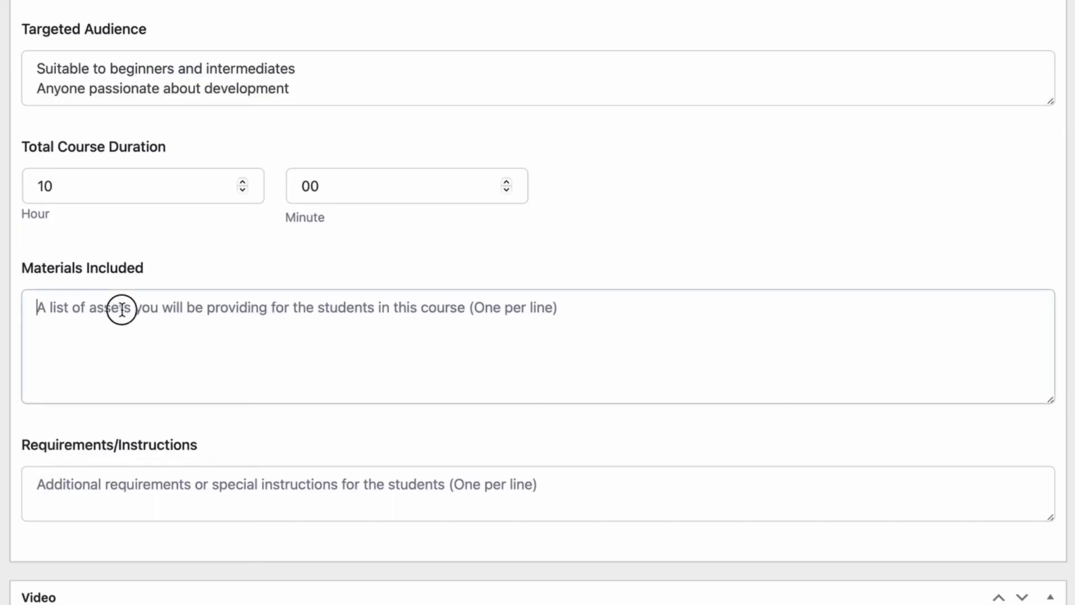
text(Hours of live-demo Hours of on-demand video 100+ downloadable resources Certificate of completion)
click(294, 435)
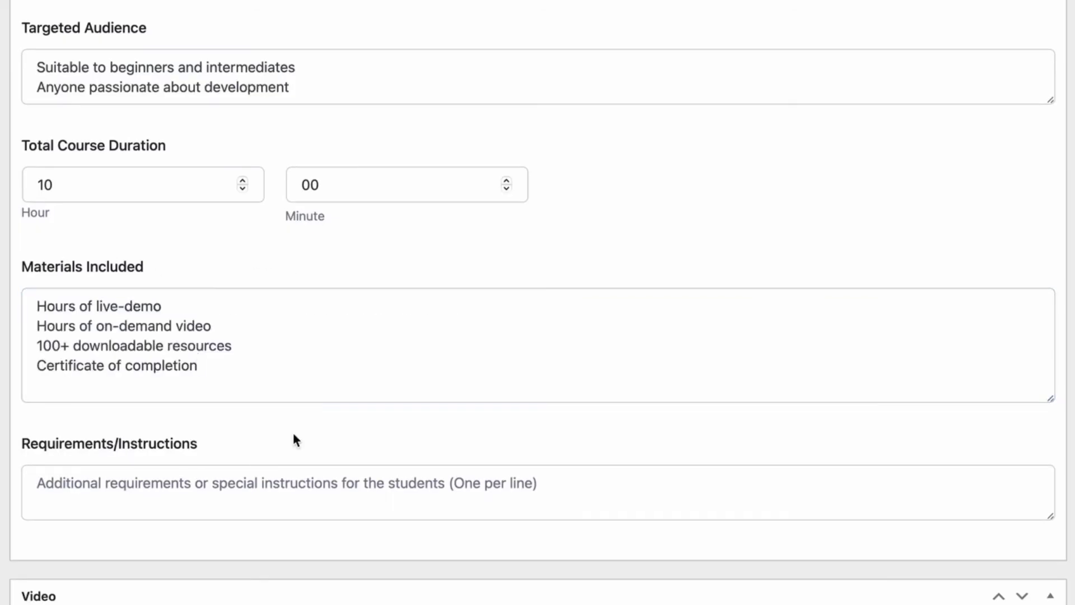
Set the Course Intro Video source to Youtube.
click(311, 488)
scroll(311, 489, down, 10)
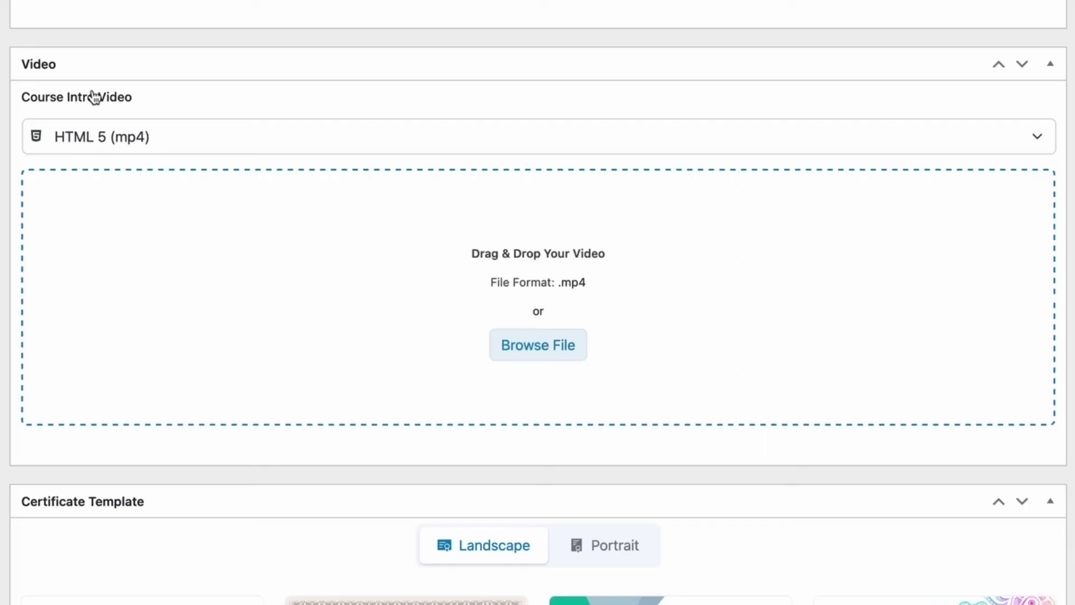
click(295, 140)
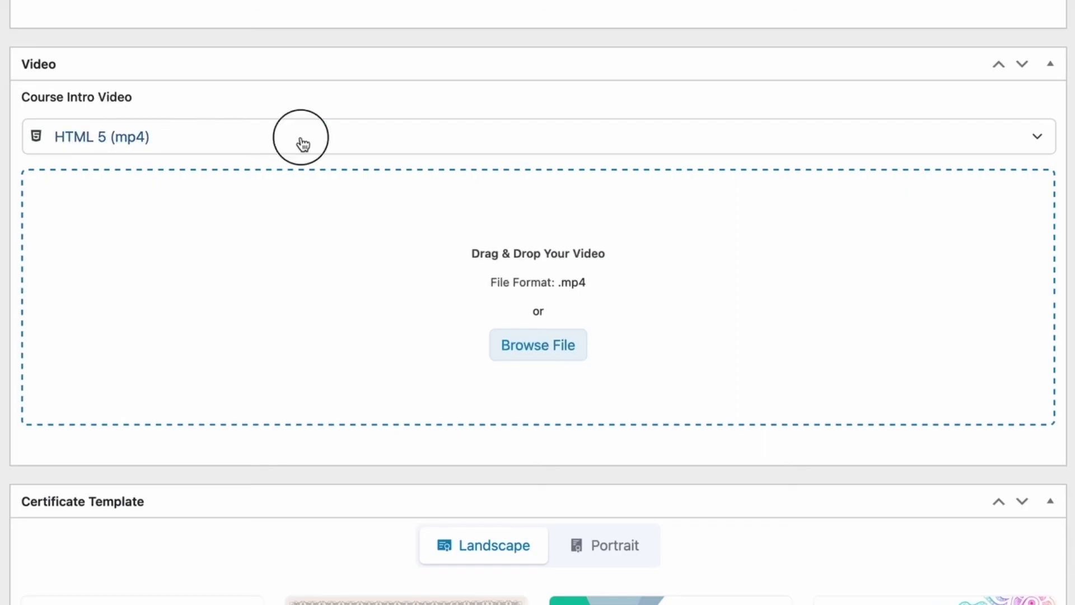
click(365, 49)
click(329, 143)
click(229, 220)
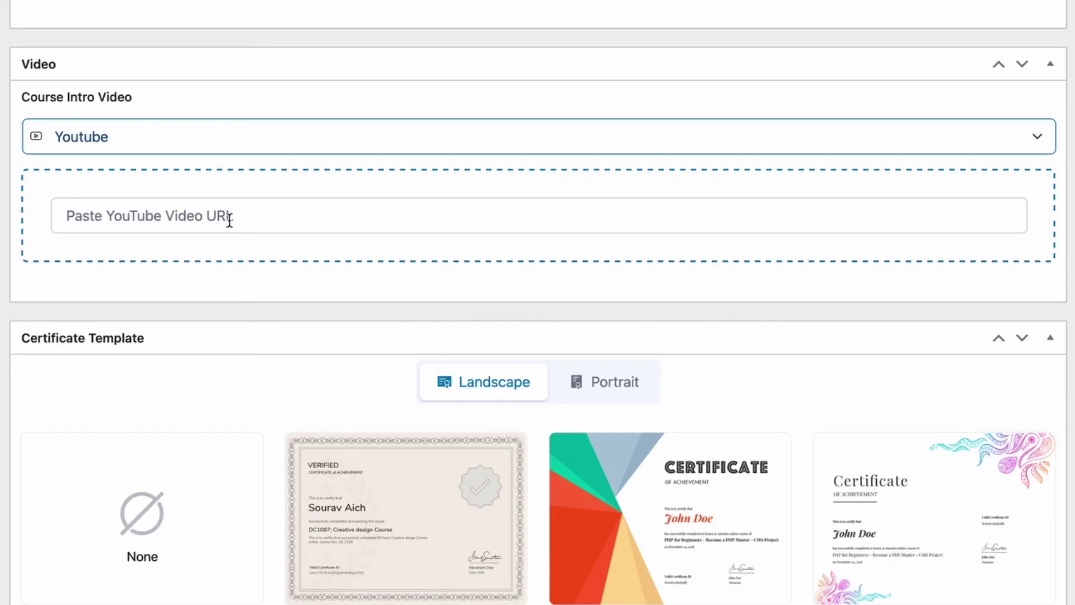
Review the Certificate Template section with the beige Verified landscape template chosen.
scroll(323, 340, down, 5)
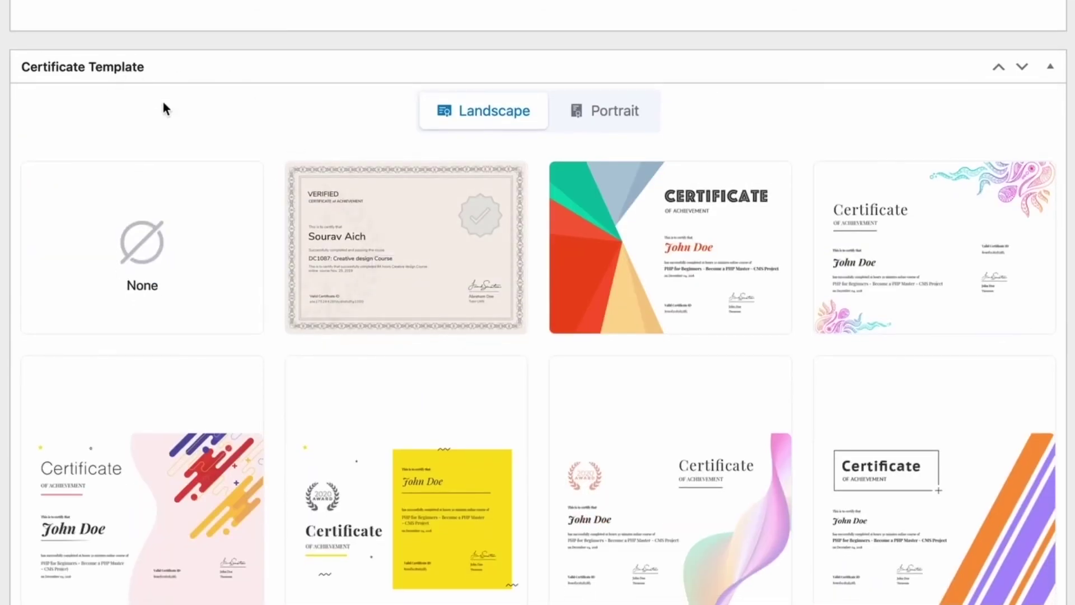
mouse_move(319, 199)
scroll(216, 113, down, 2)
mouse_move(292, 414)
scroll(274, 353, up, 1)
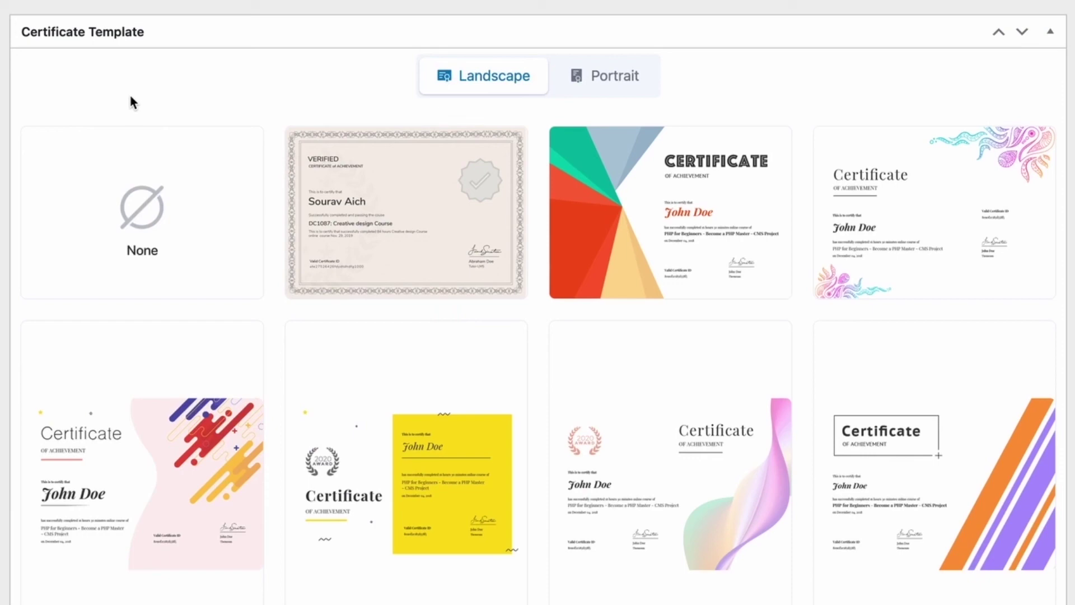
mouse_move(982, 251)
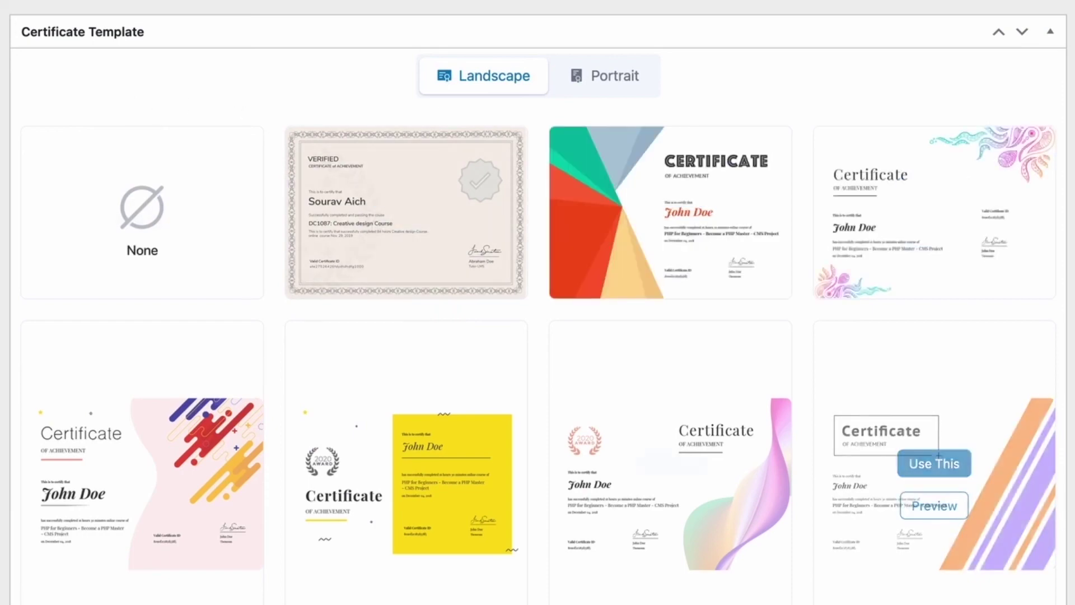
scroll(539, 137, down, 3)
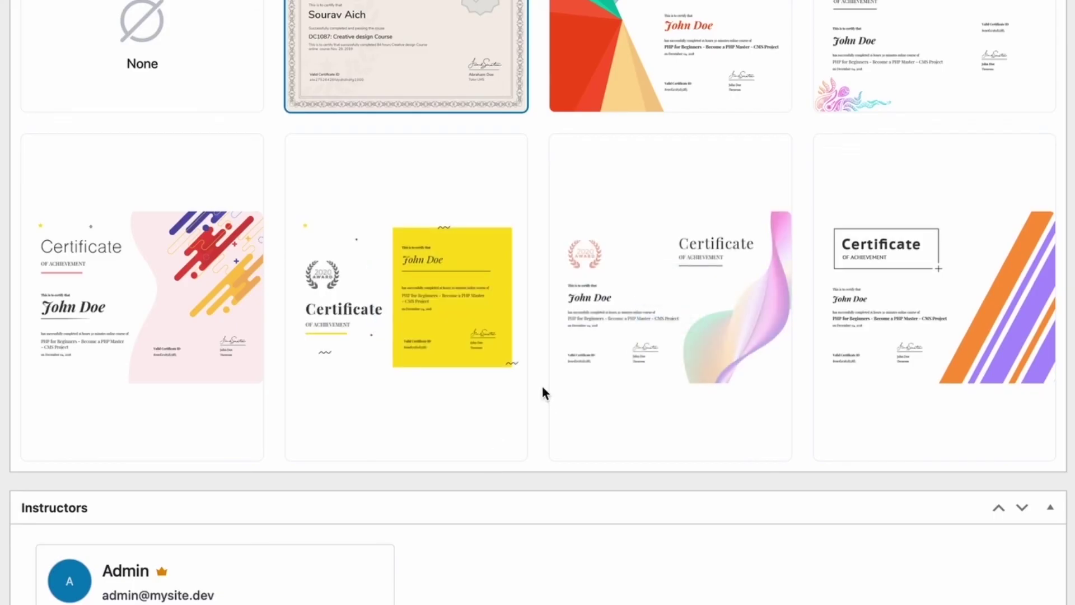
scroll(542, 316, up, 3)
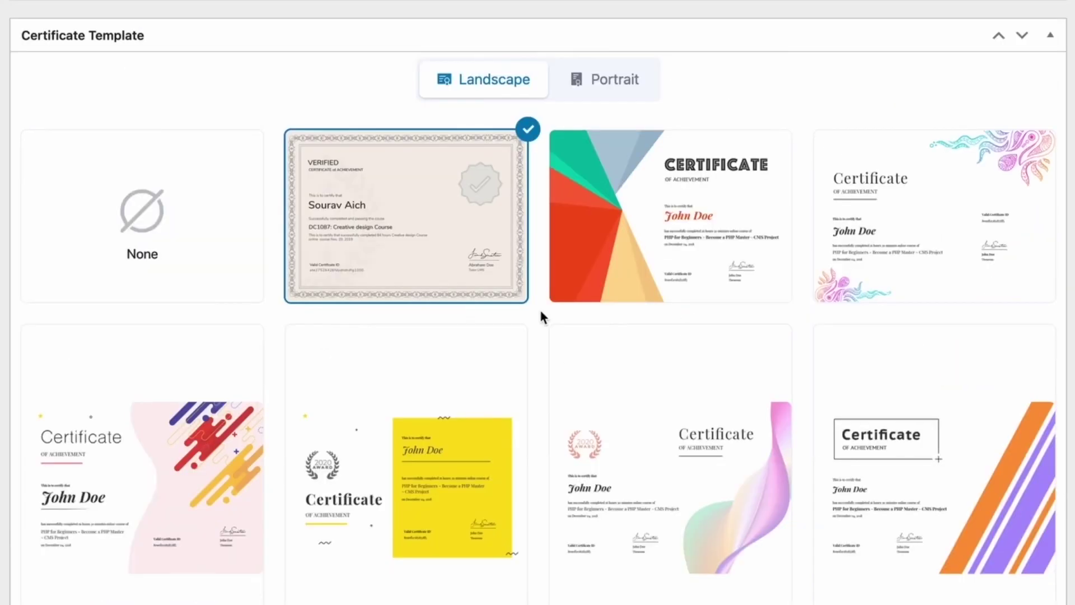
scroll(540, 312, up, 1)
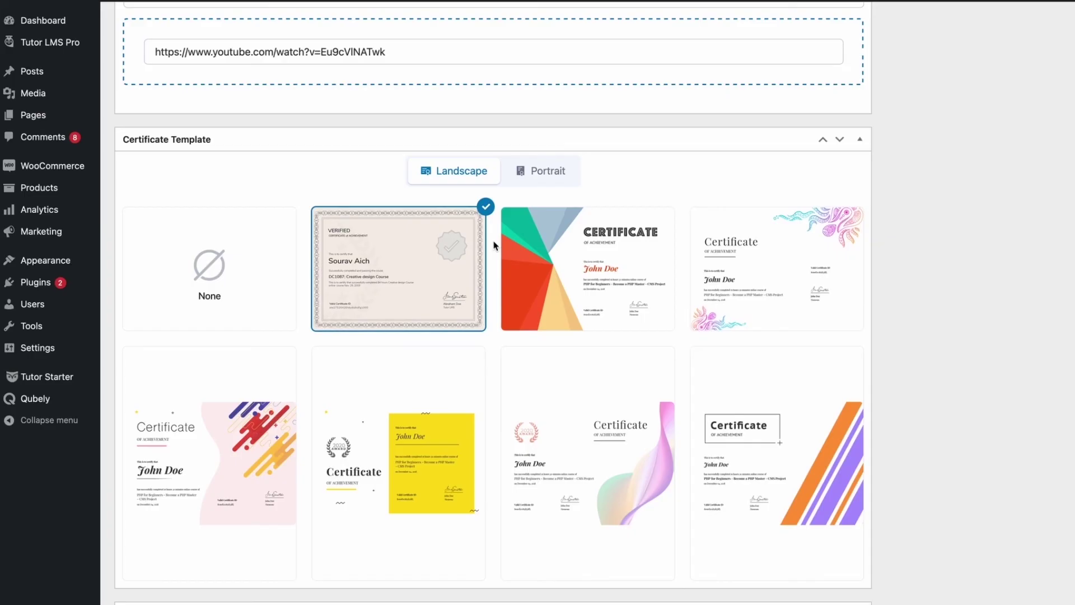
scroll(493, 244, up, 15)
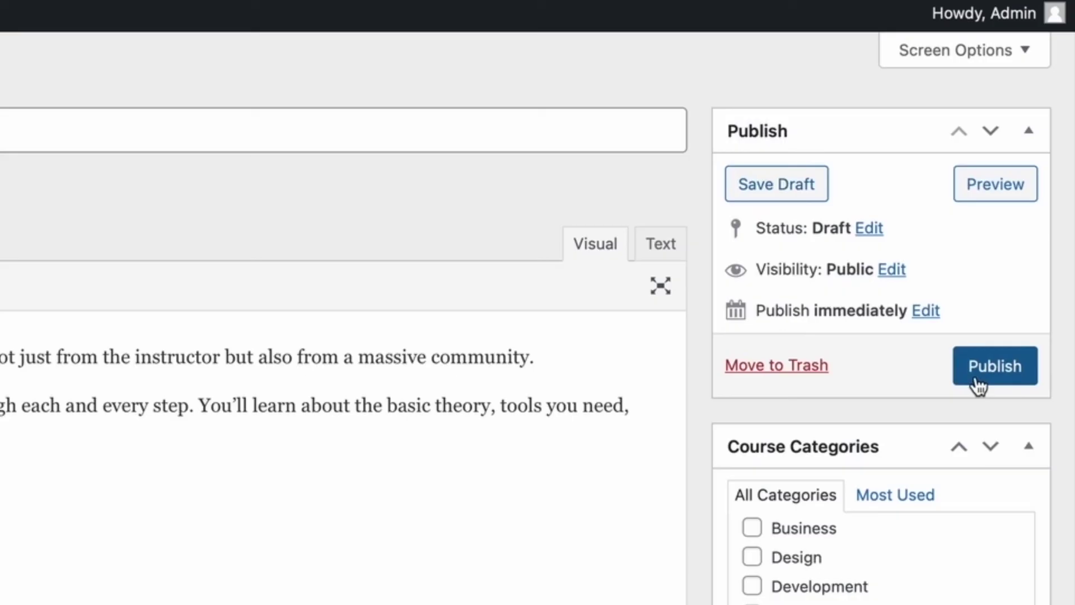
Publish Web Development 101 and view its live course page with the YouTube intro video.
click(1008, 376)
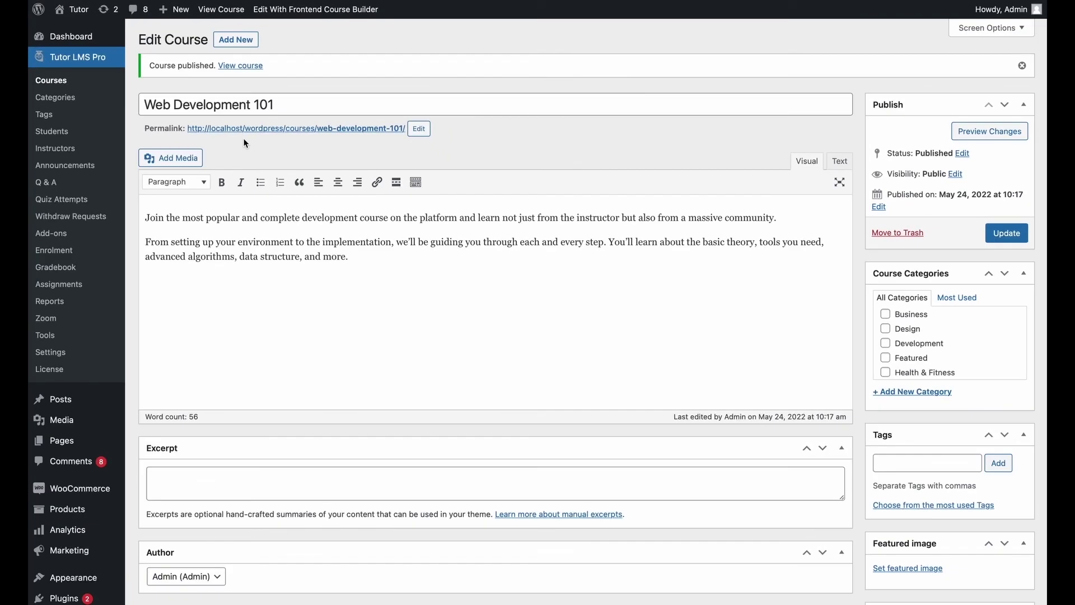
click(214, 17)
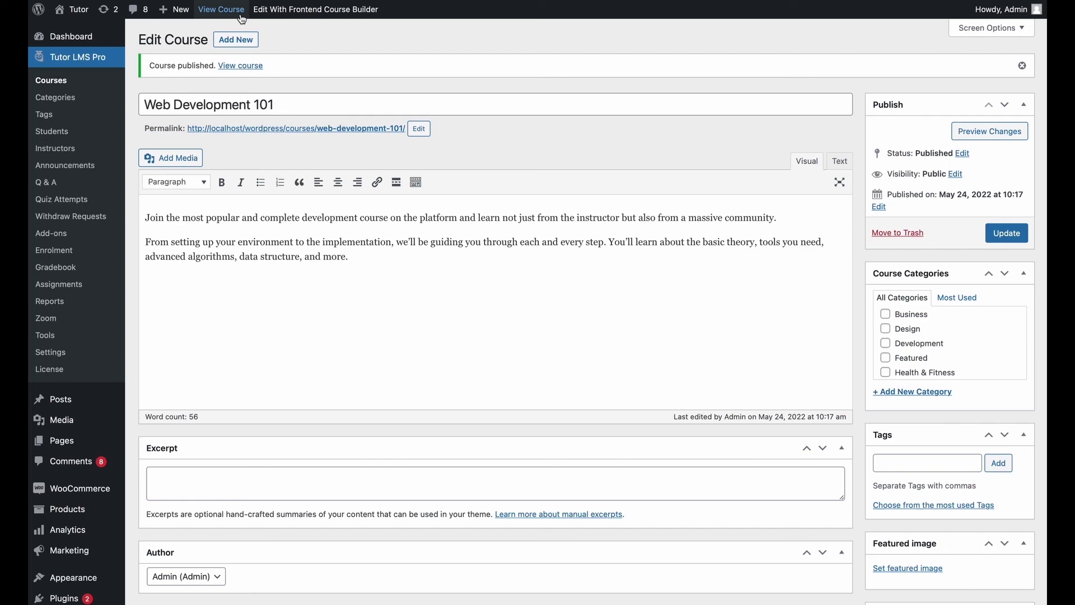